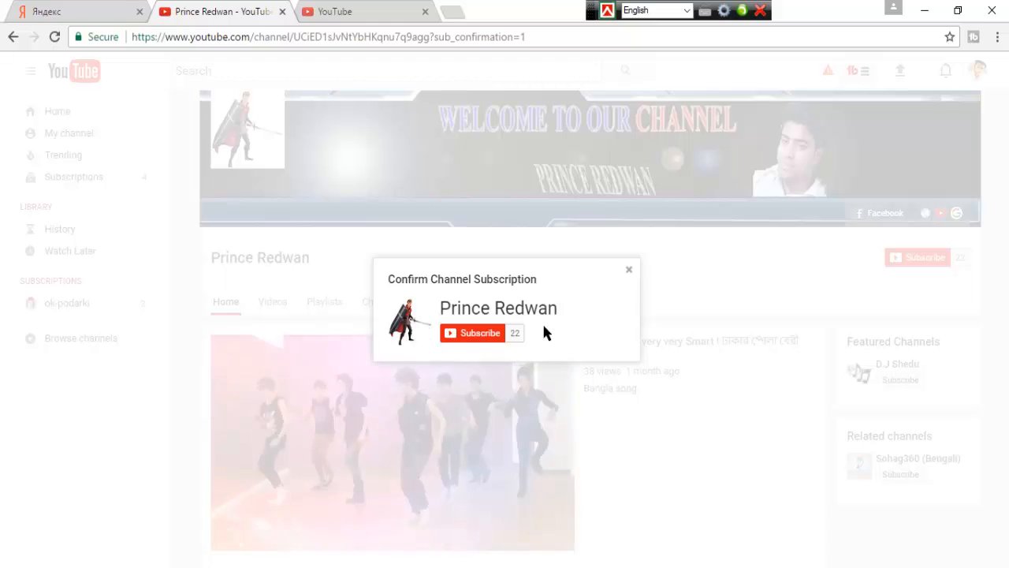
Open the advanced account settings page of the signed-in YouTube channel
left_click(365, 5)
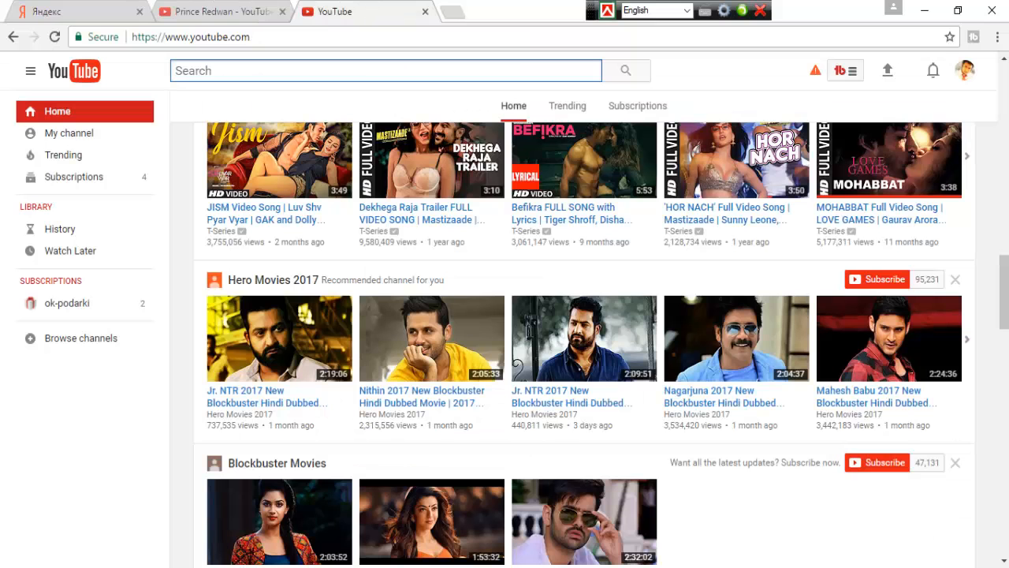
left_click(969, 71)
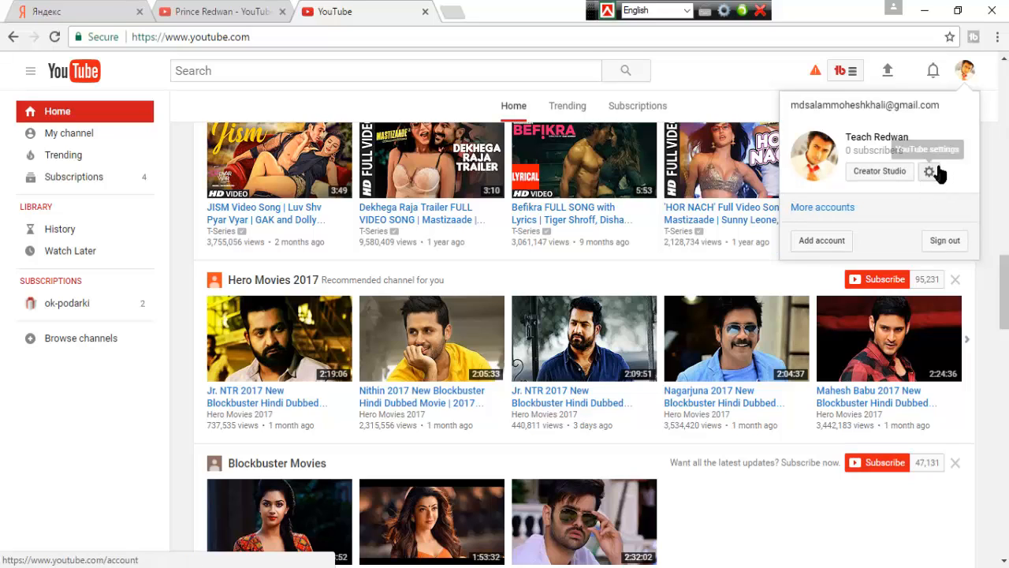
left_click(930, 173)
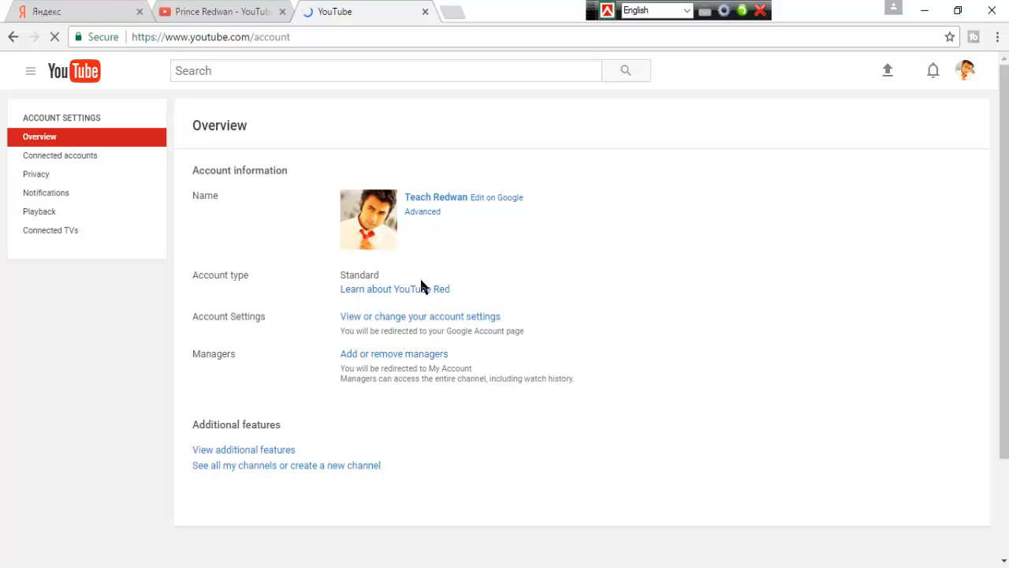
left_click(424, 212)
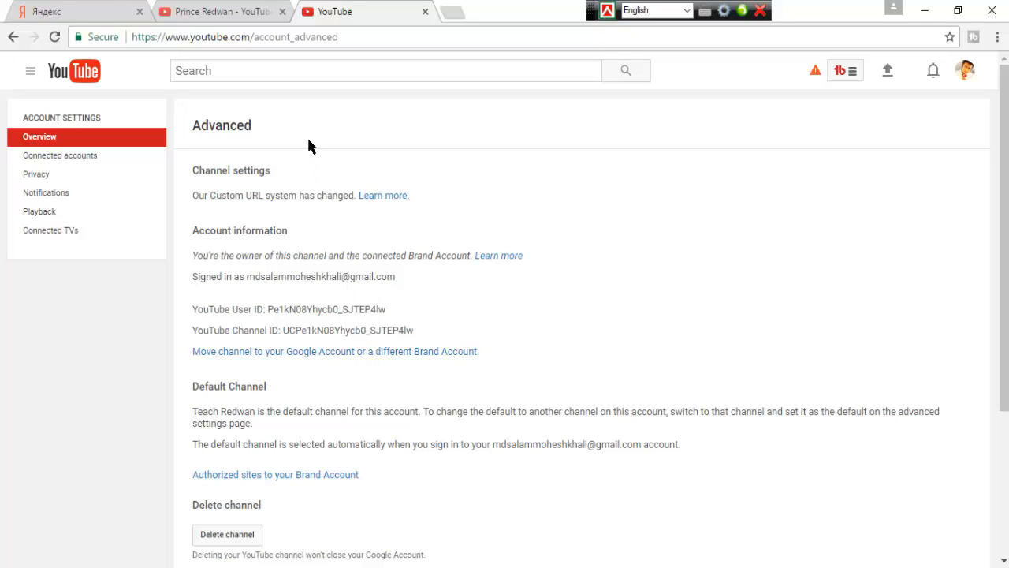
Dismiss the subscription prompt on the other channel's page and copy its link ending in ?sub_confirmation=1 into the blank Notepad document
left_click(237, 11)
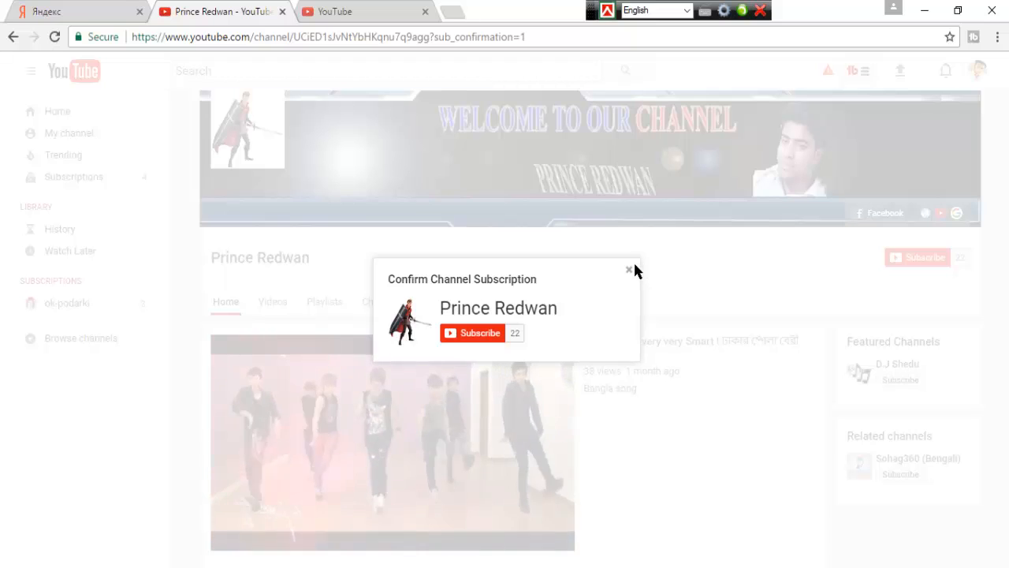
left_click(937, 215)
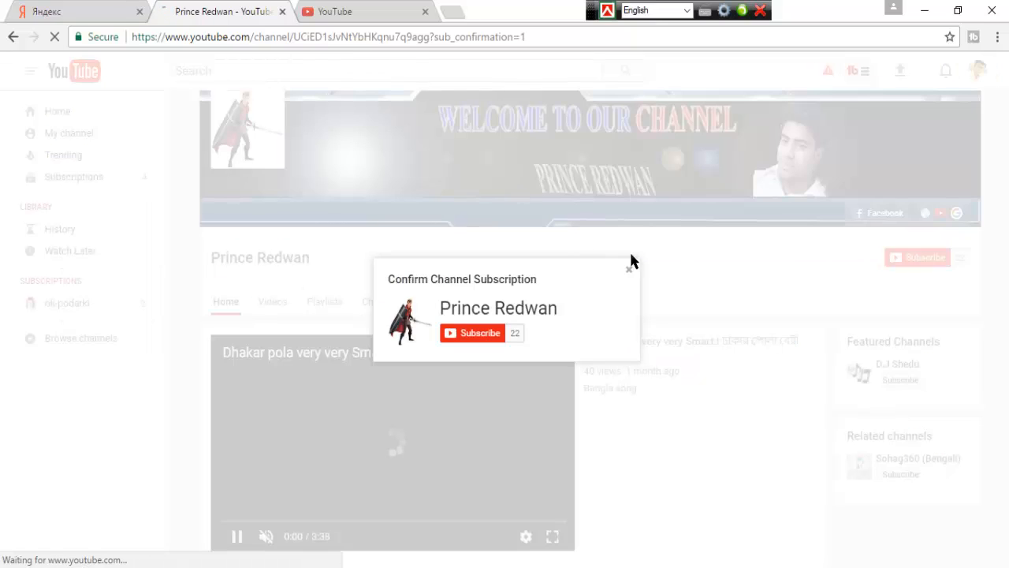
left_click(631, 273)
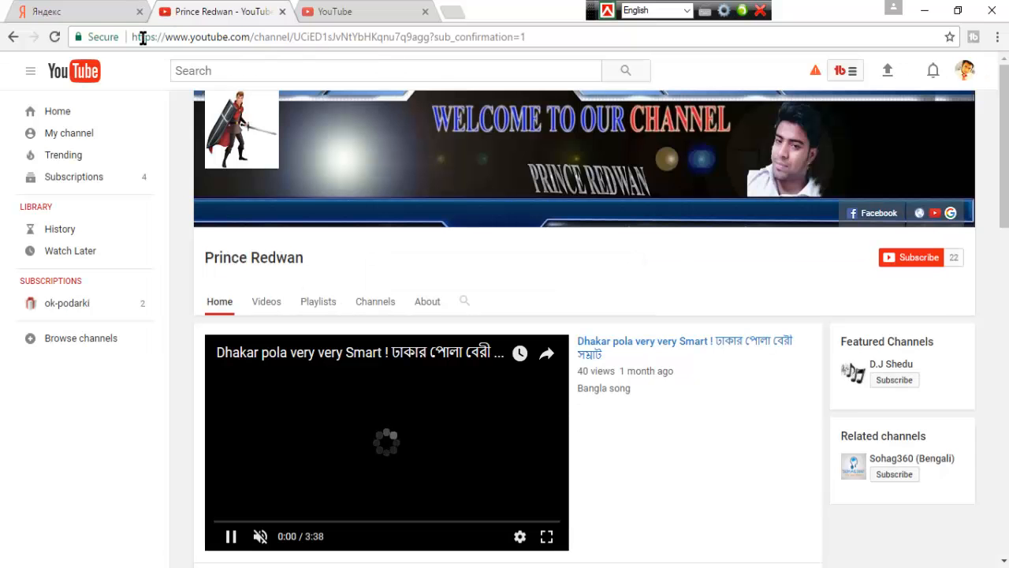
left_click(540, 37)
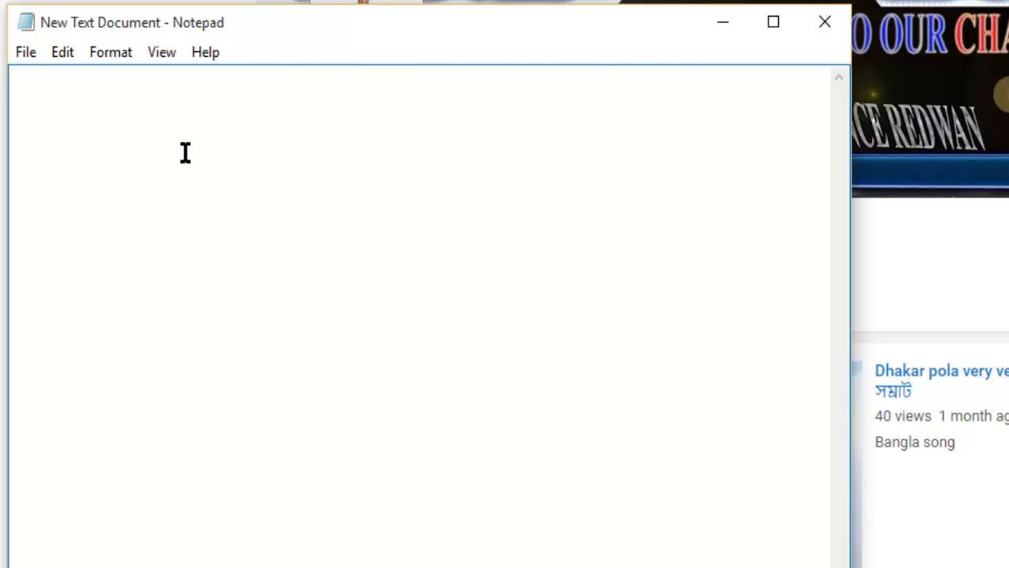
type("https://www.youtube.com/channel/UCiED1sJvNtYbHKqnu7q9agg?sub_confirmation=1")
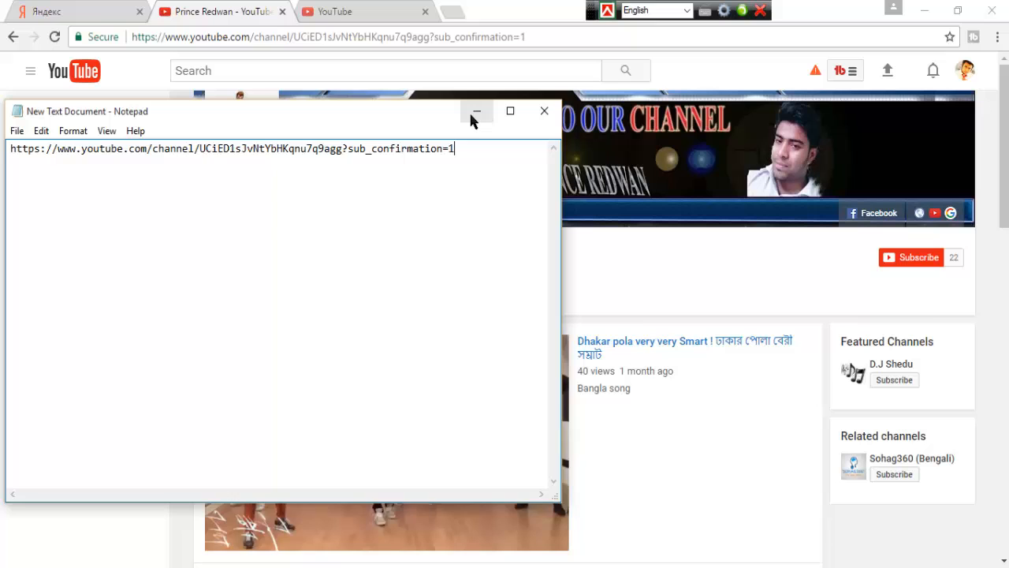
left_click(592, 69)
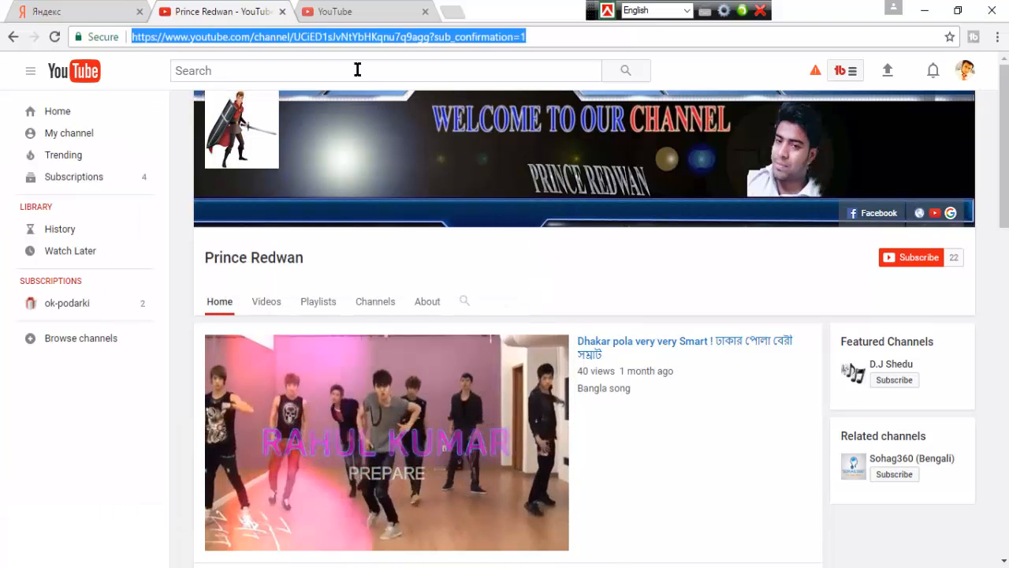
Return to the signed-in account's advanced settings and select the YouTube Channel ID value
left_click(344, 13)
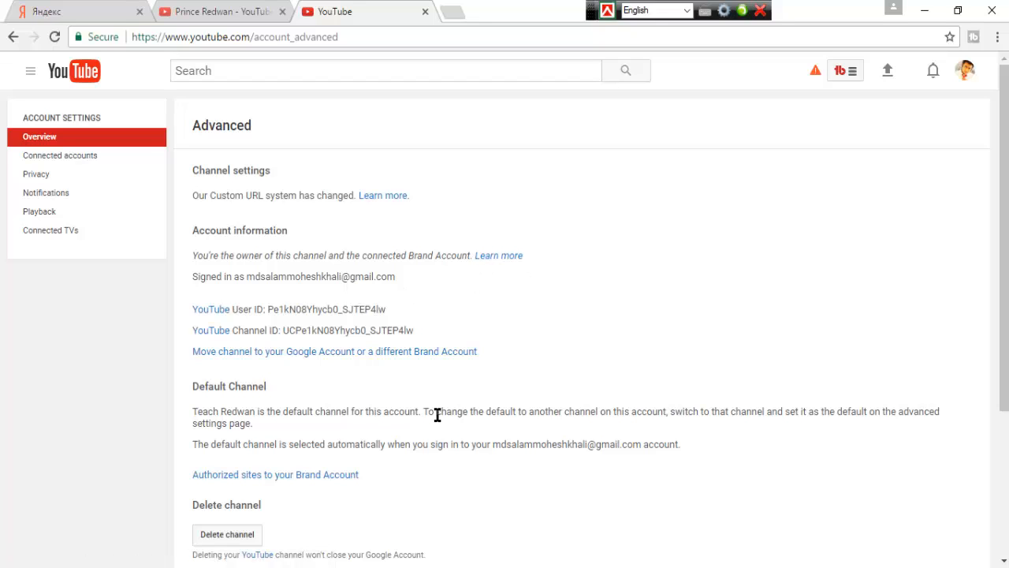
left_click(967, 76)
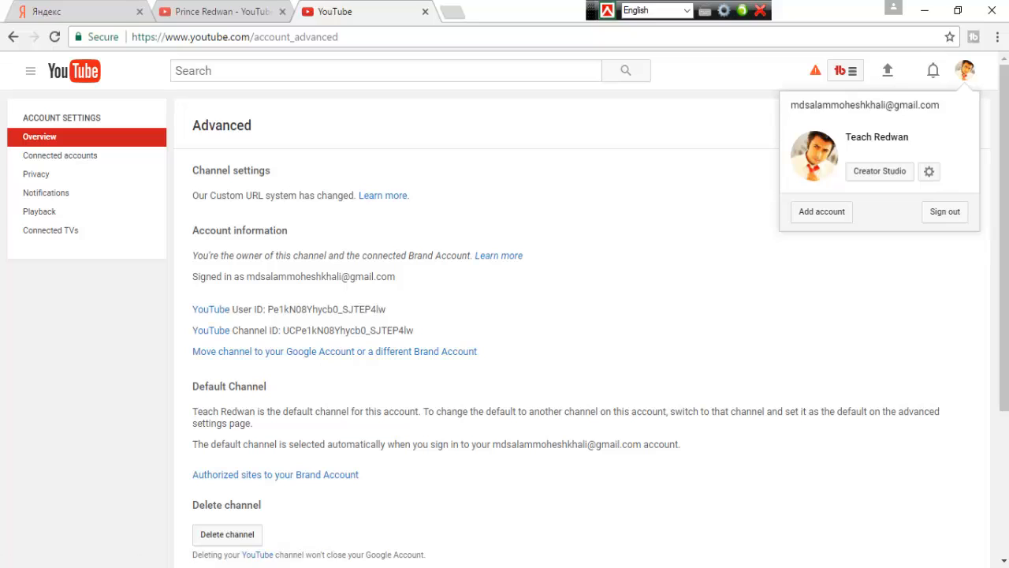
left_click(930, 174)
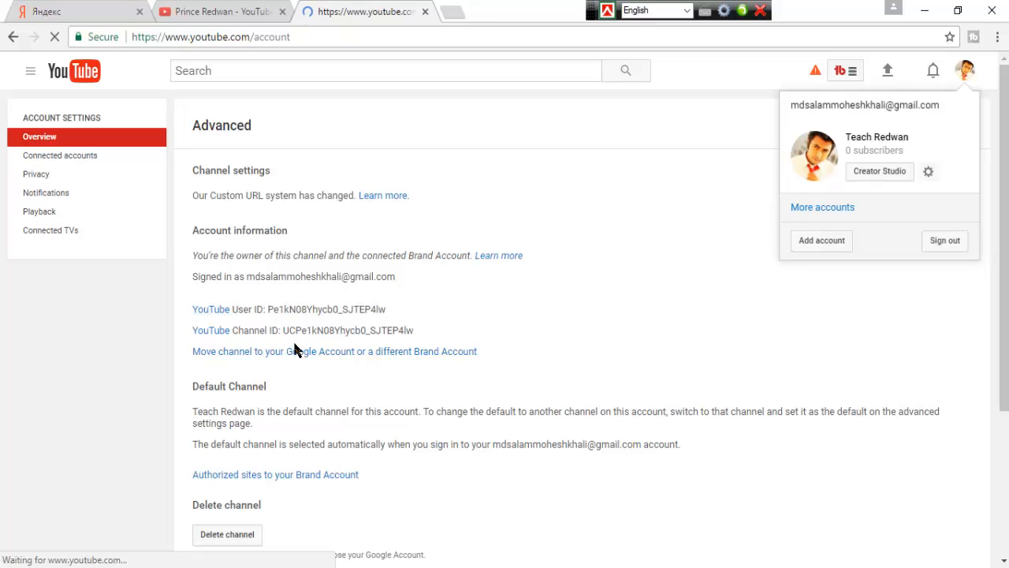
scroll(371, 349, "down", 3)
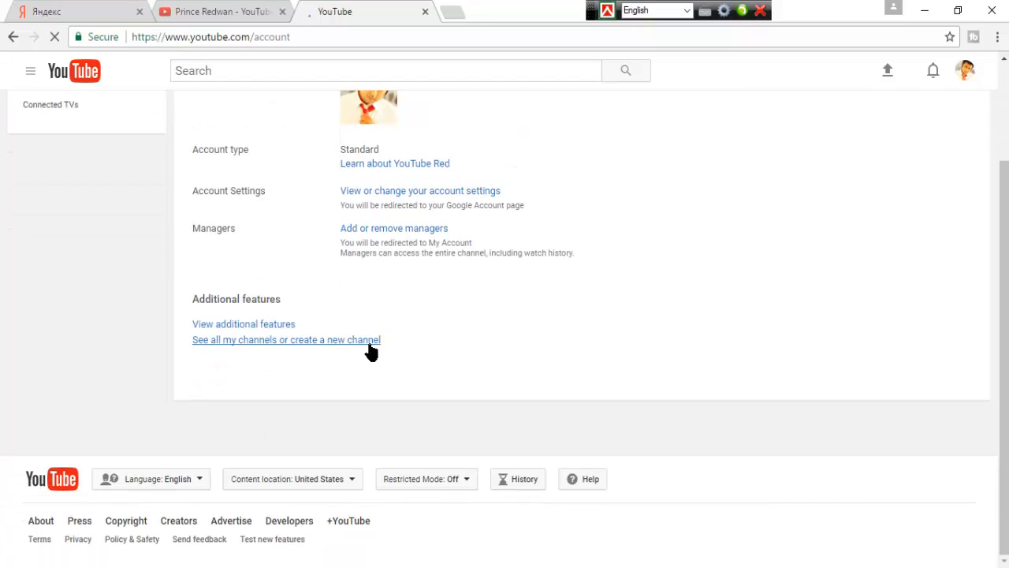
scroll(375, 335, "up", 3)
left_click(411, 213)
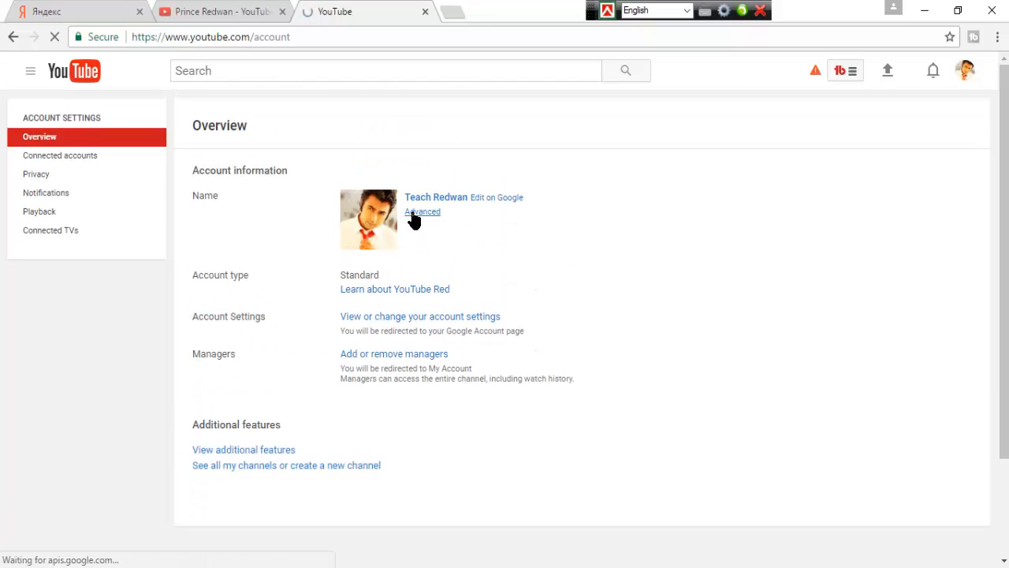
scroll(306, 315, "down", 1)
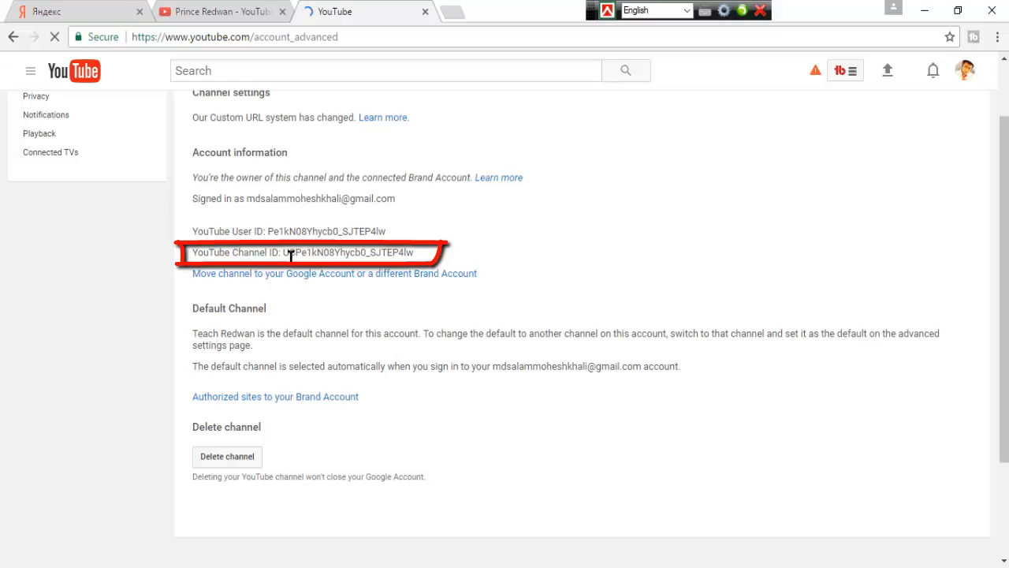
left_click_drag(295, 254, 407, 253)
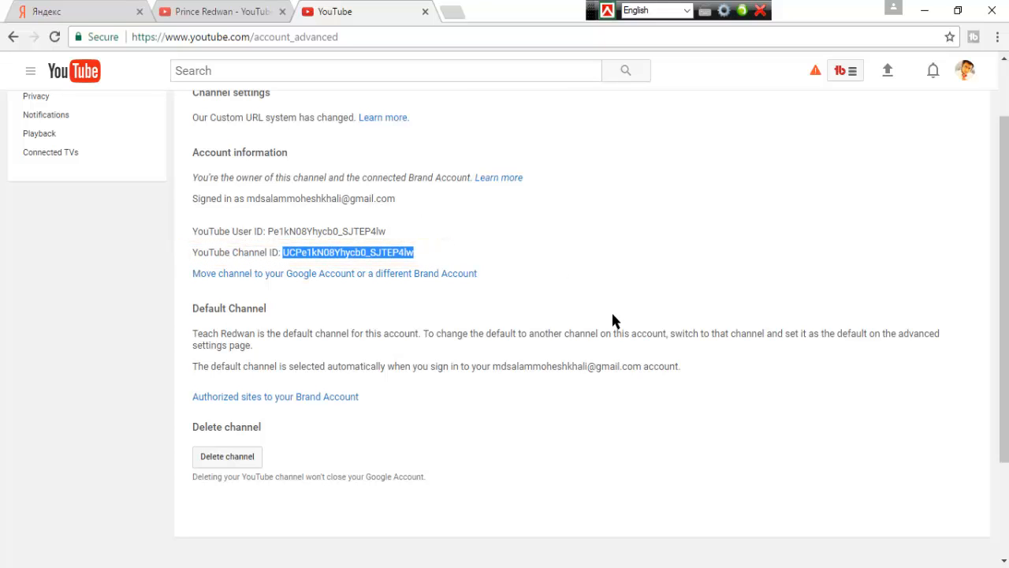
In Notepad, delete the old channel ID between "/channel/" and "?sub_confirmation=1" in the link
key("alt+Tab")
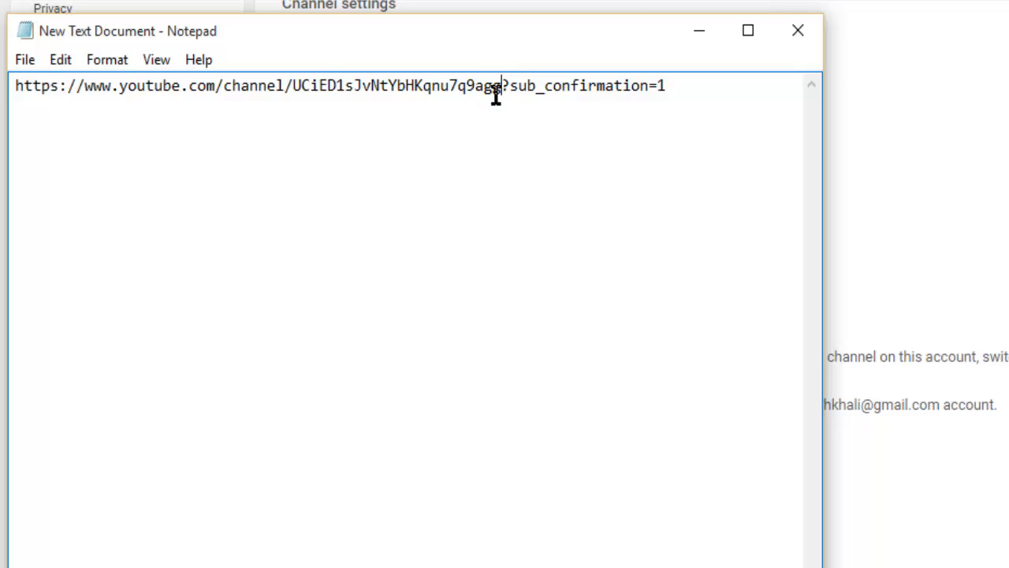
key("BackSpace")
key("BackSpace")
key("BackSpace")
key("BackSpace")
key("BackSpace")
key("BackSpace")
key("BackSpace")
key("BackSpace")
key("BackSpace")
key("BackSpace")
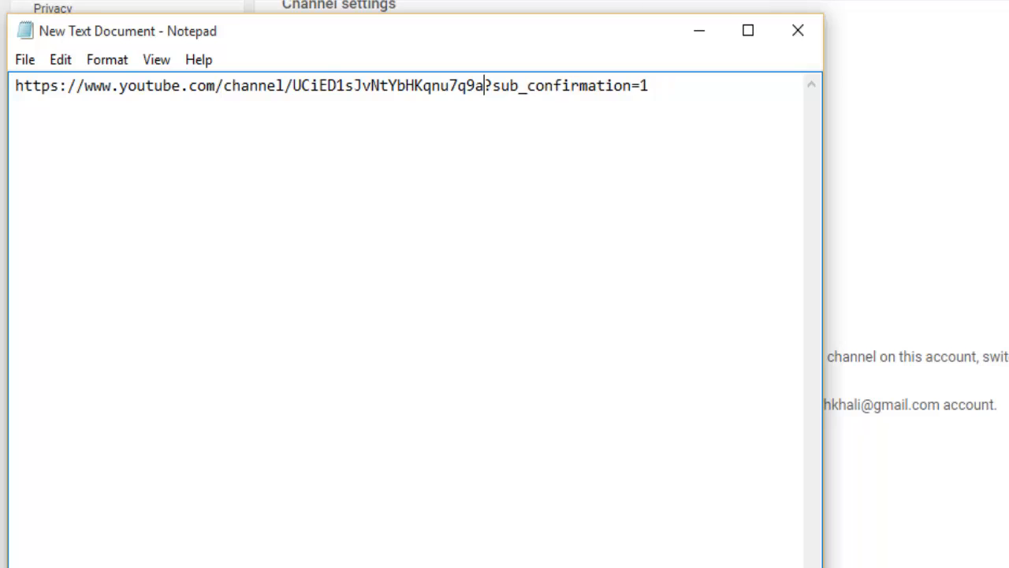
key("BackSpace")
key("BackSpace")
key("BackSpace")
key("BackSpace")
key("BackSpace")
key("BackSpace")
key("BackSpace")
key("BackSpace")
key("BackSpace")
key("BackSpace")
key("BackSpace")
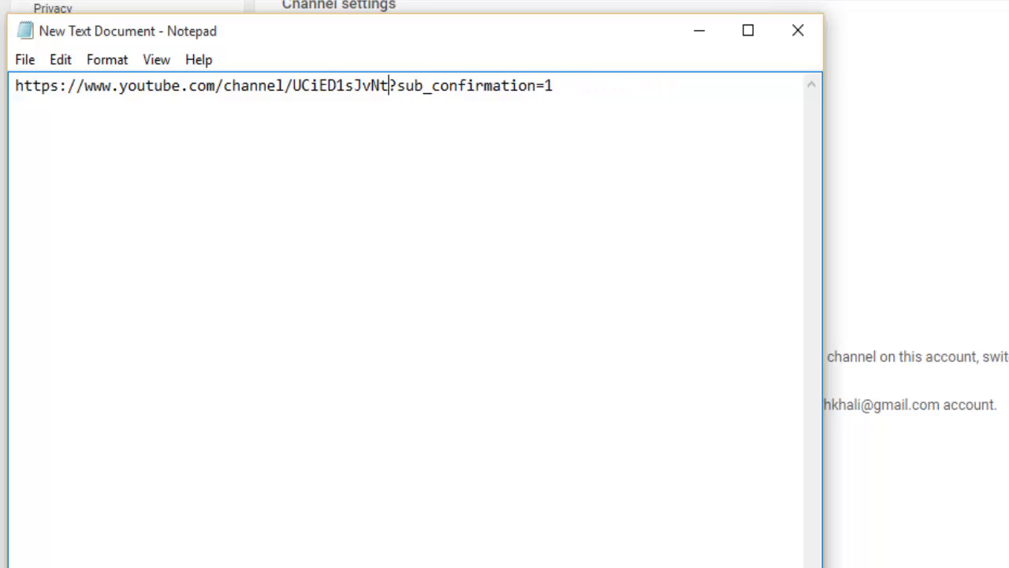
key("BackSpace")
key("BackSpace")
key("BackSpace")
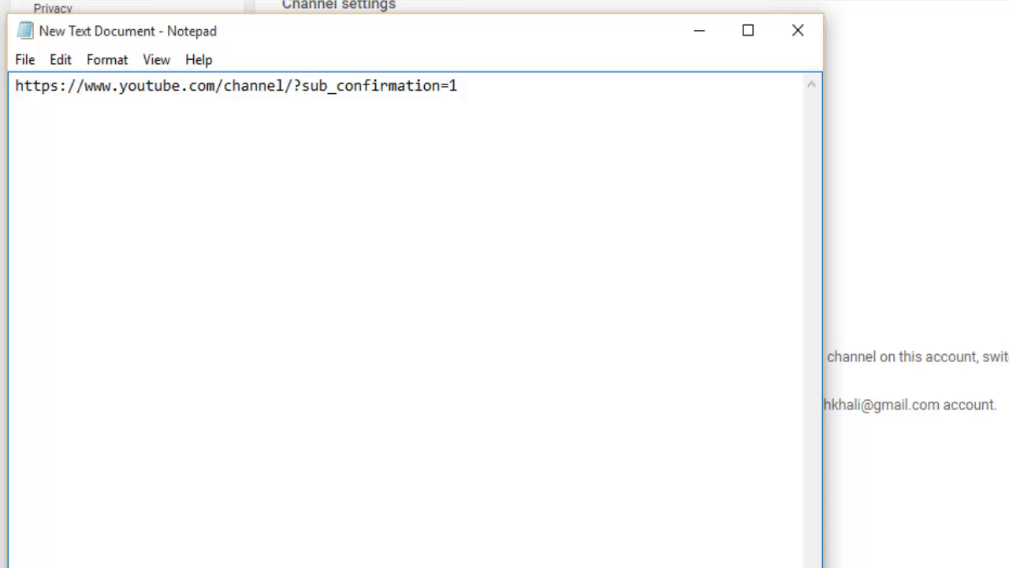
Copy the channel ID from the advanced settings into the Notepad link before "?sub_confirmation=1", and copy the complete link
key("alt+Tab")
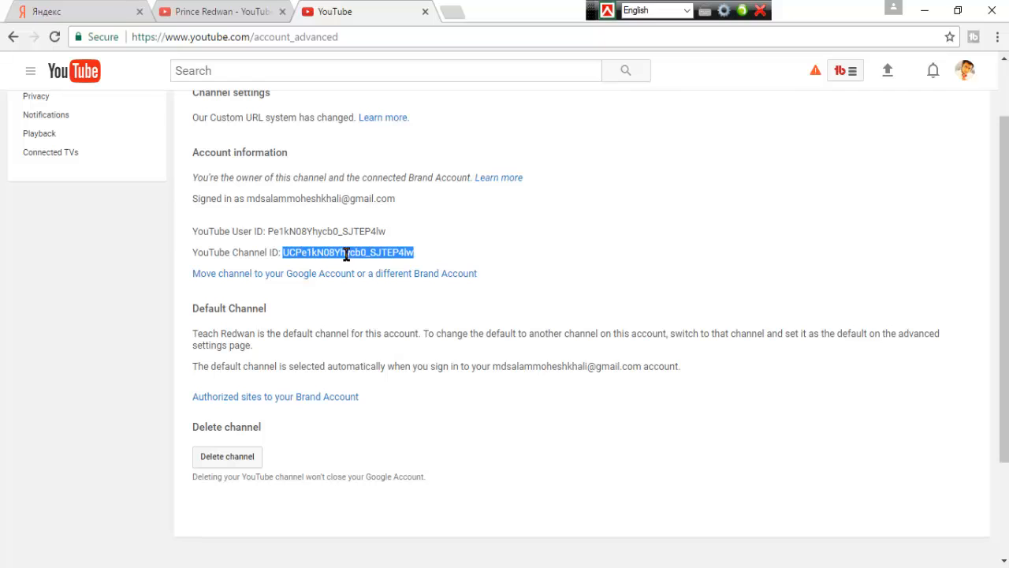
right_click(388, 248)
left_click(402, 257)
key("alt+Tab")
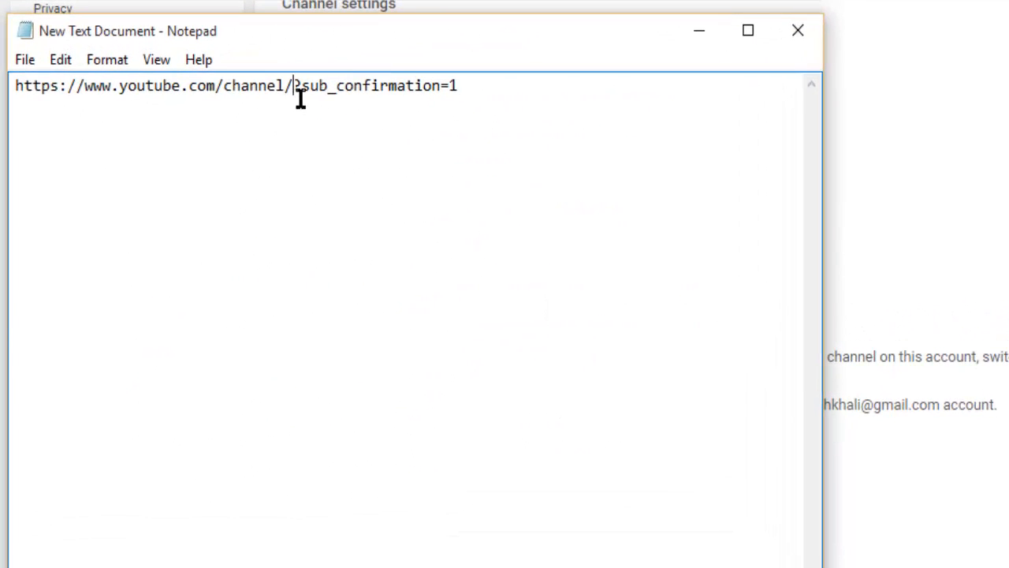
key("ctrl+v")
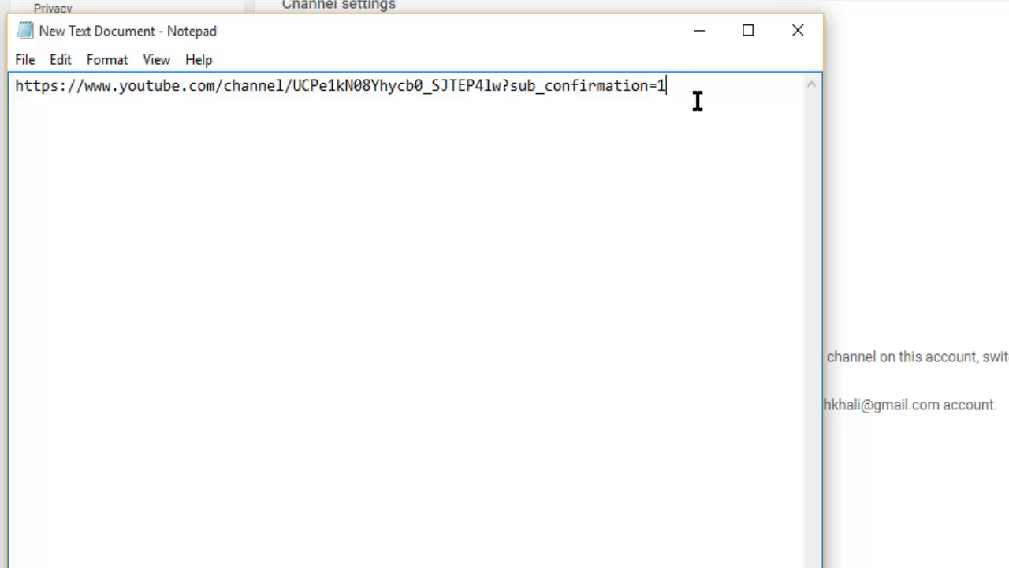
key("ctrl+a")
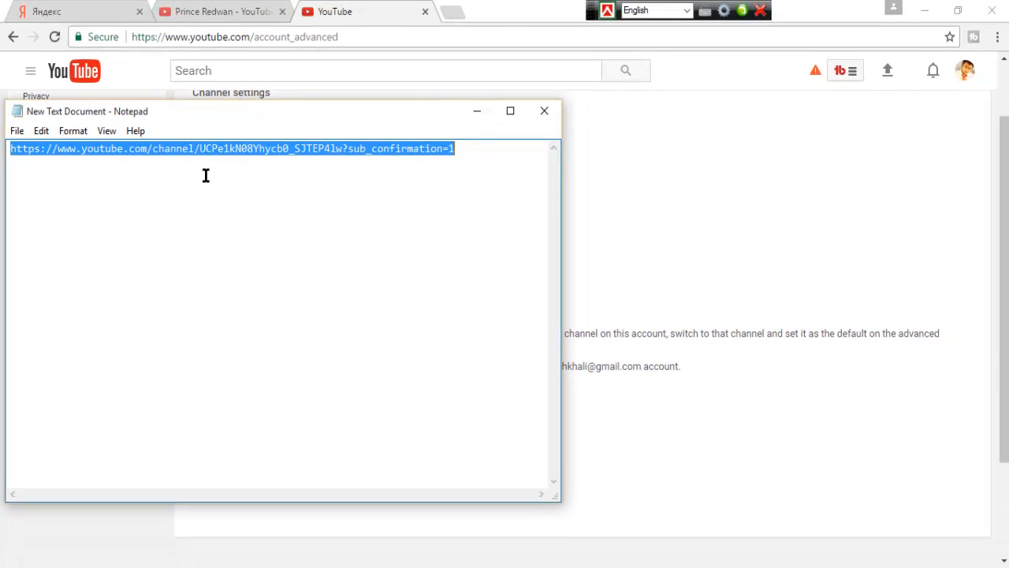
left_click(481, 110)
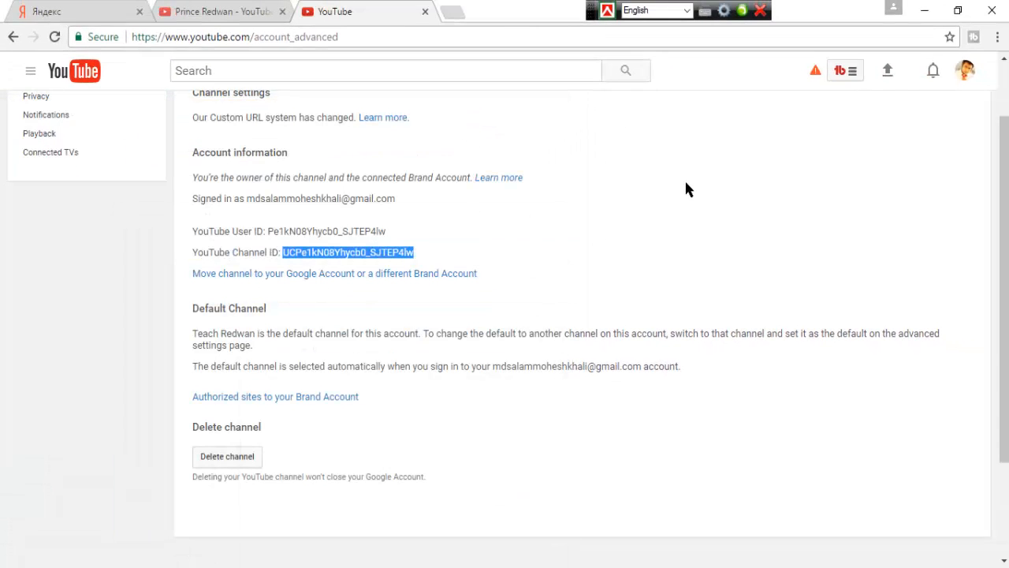
Close the unneeded browser tabs and open the copied subscribe link in a new tab
scroll(686, 190, "up", 1)
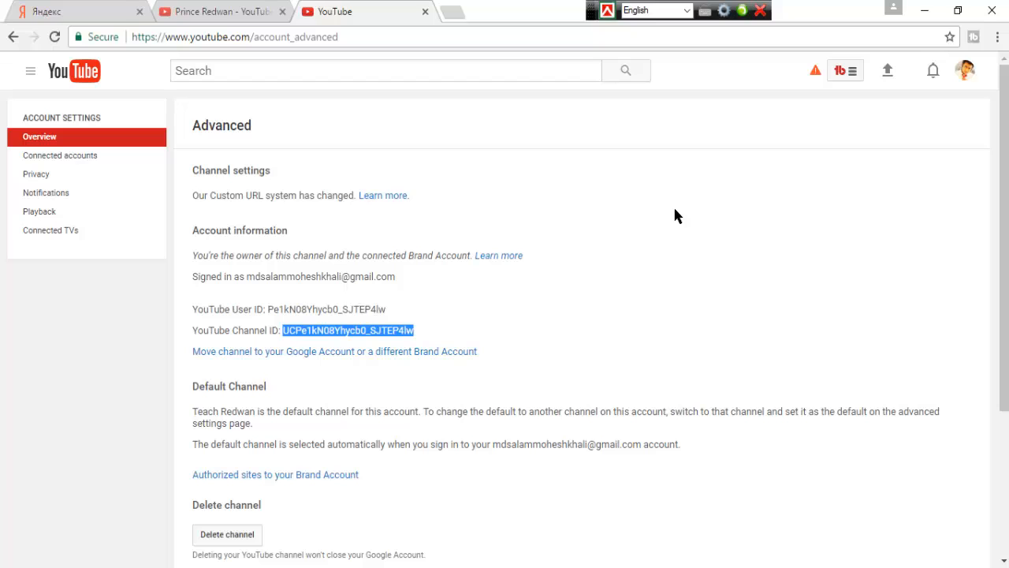
key("ctrl+w")
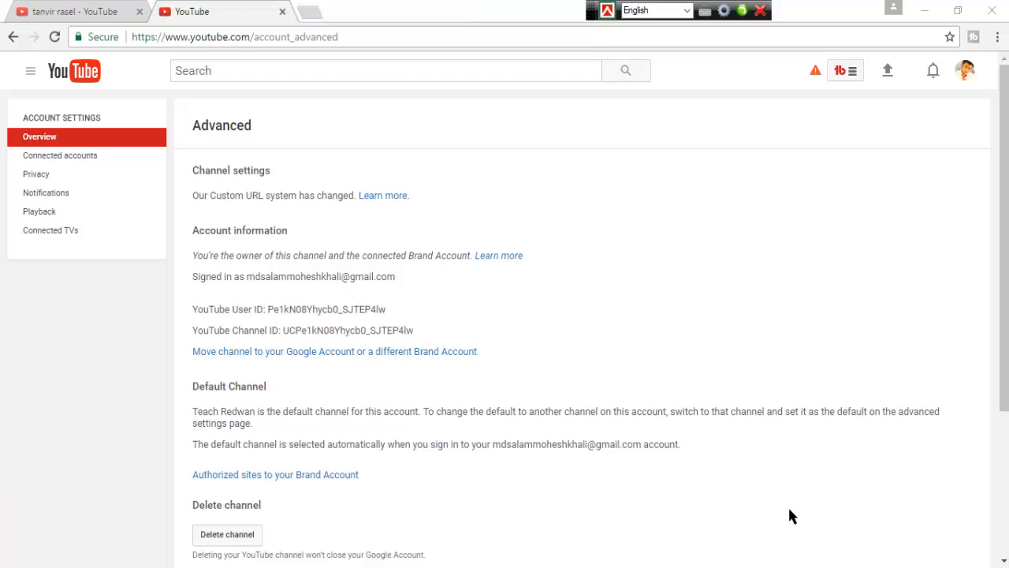
left_click(139, 11)
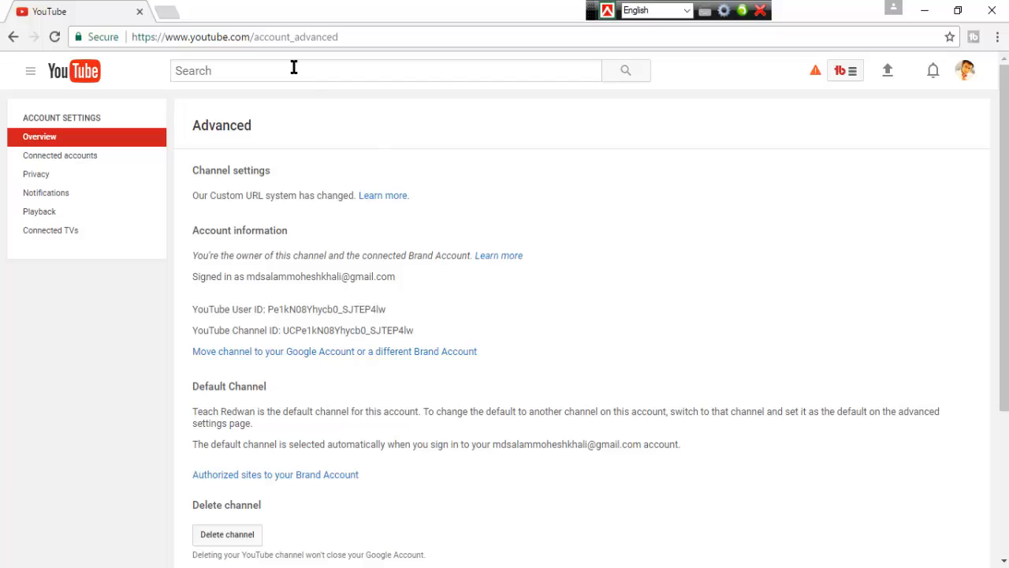
left_click(169, 14)
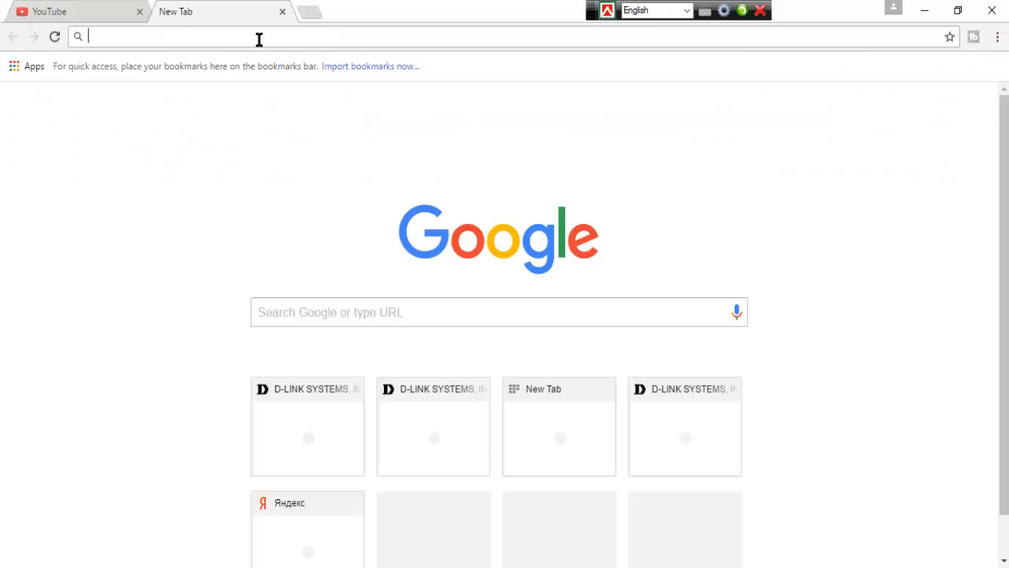
key("ctrl+v")
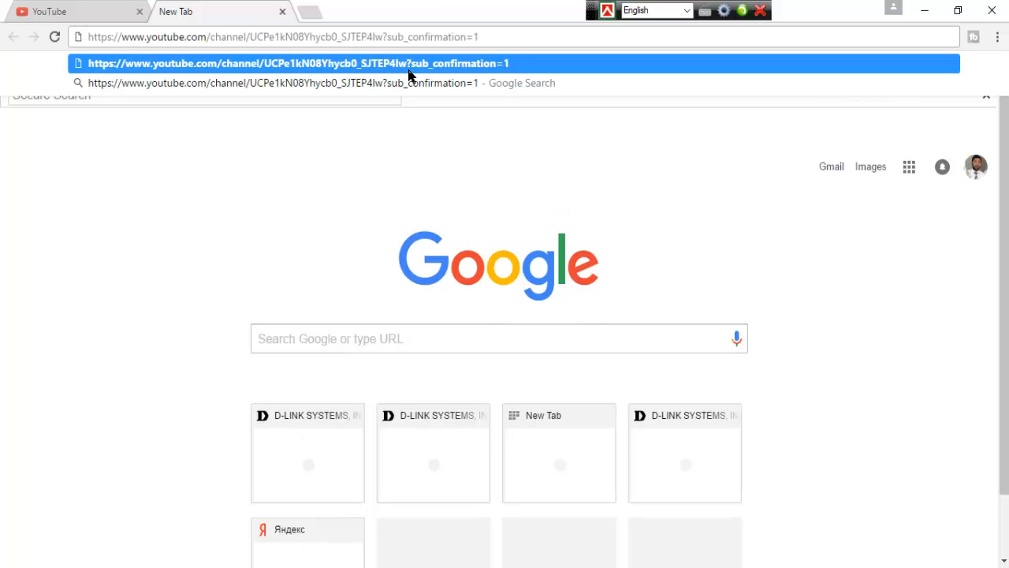
left_click(410, 69)
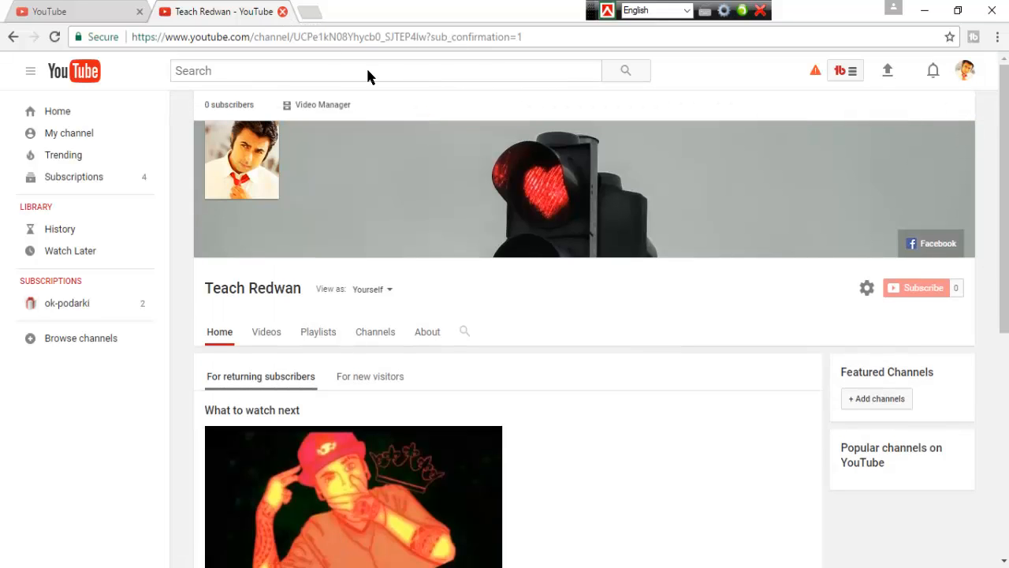
scroll(558, 250, "down", 4)
scroll(558, 249, "up", 4)
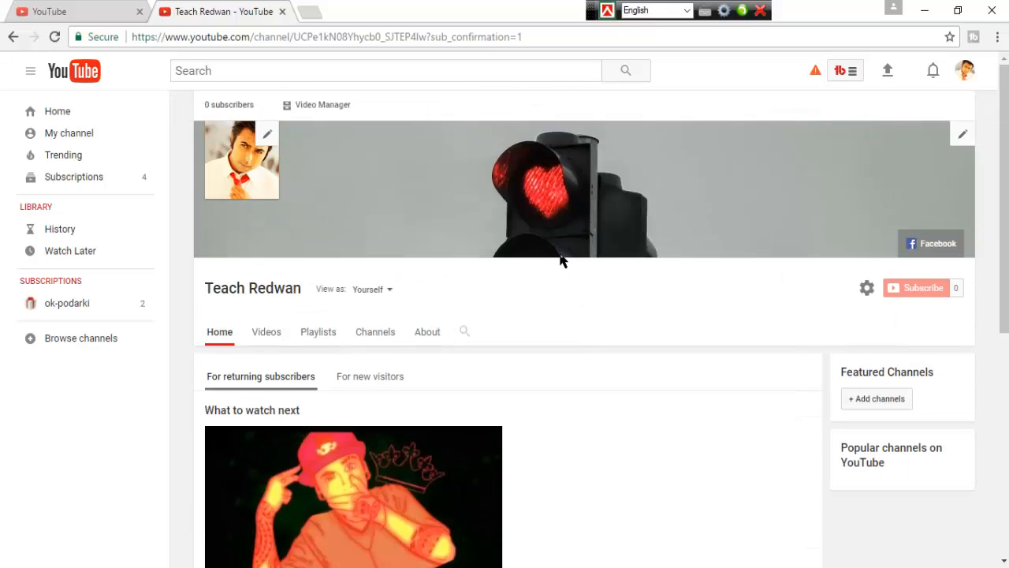
left_click(60, 11)
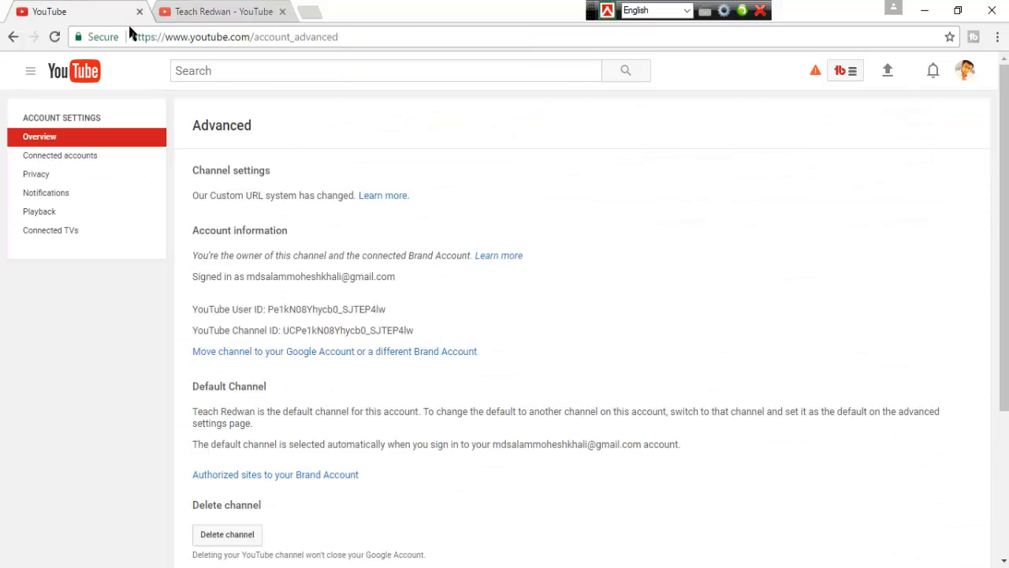
left_click(268, 11)
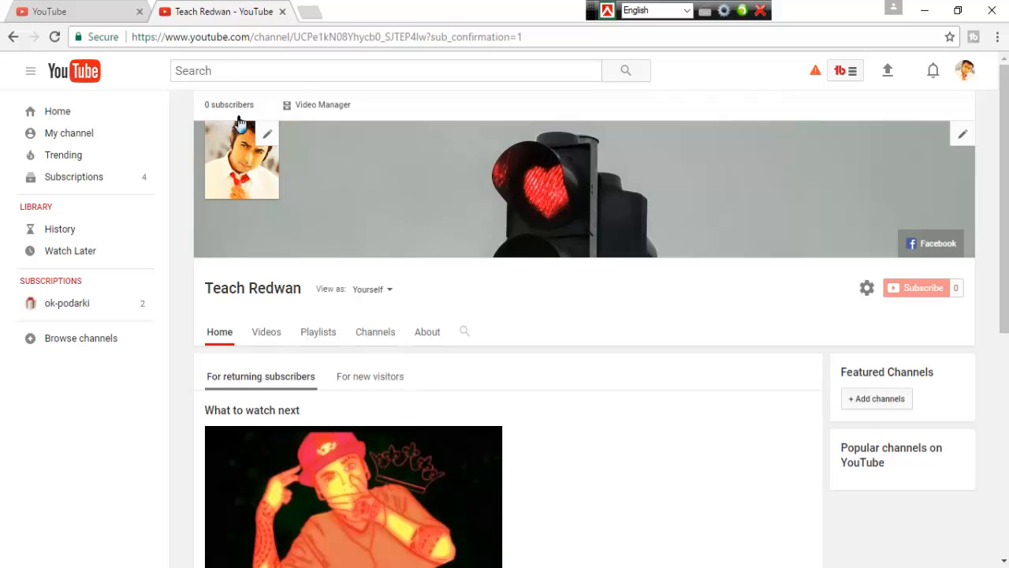
Search YouTube for the creator's other channel by its name
left_click(303, 69)
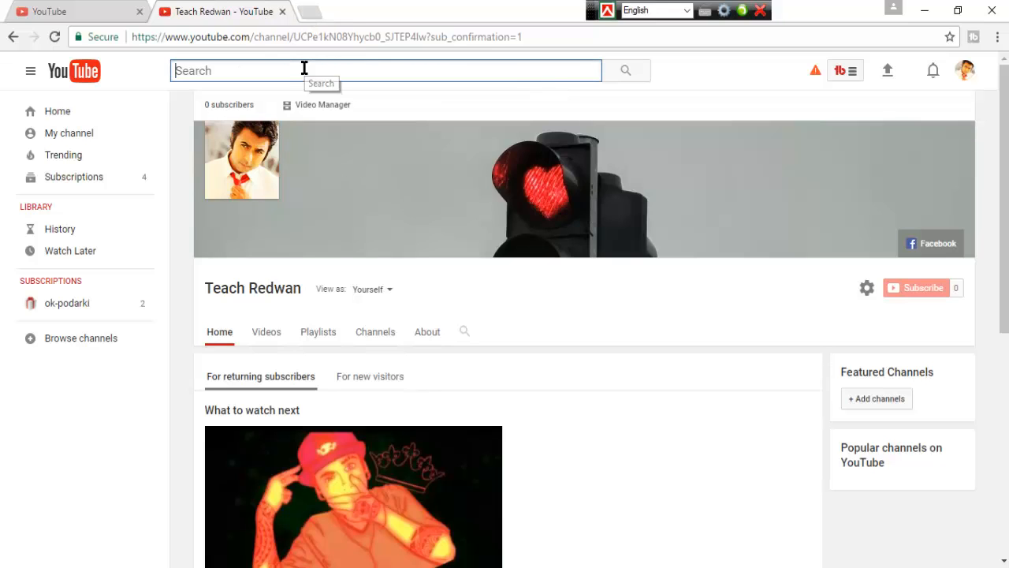
type("Prin")
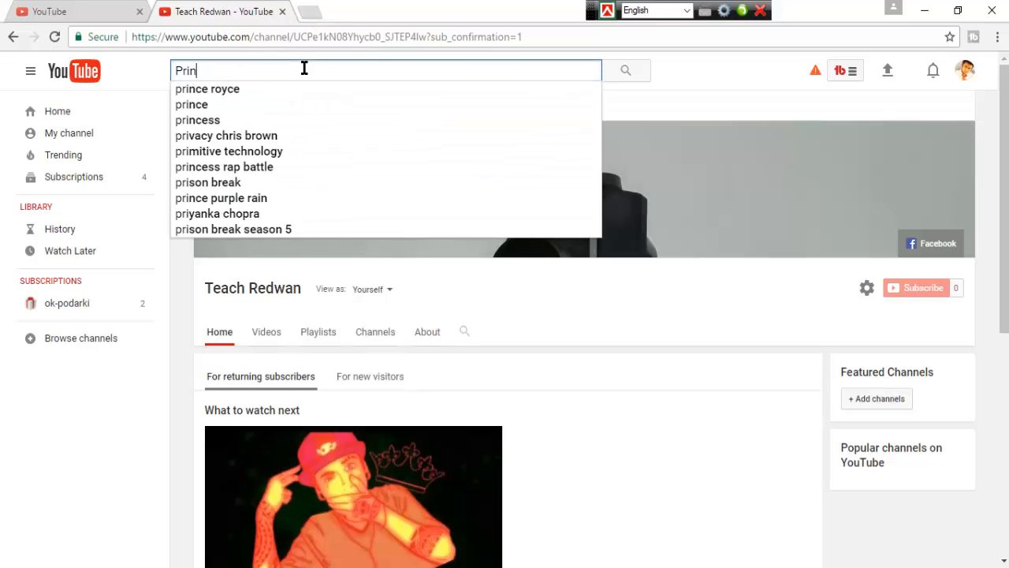
type("ce redew")
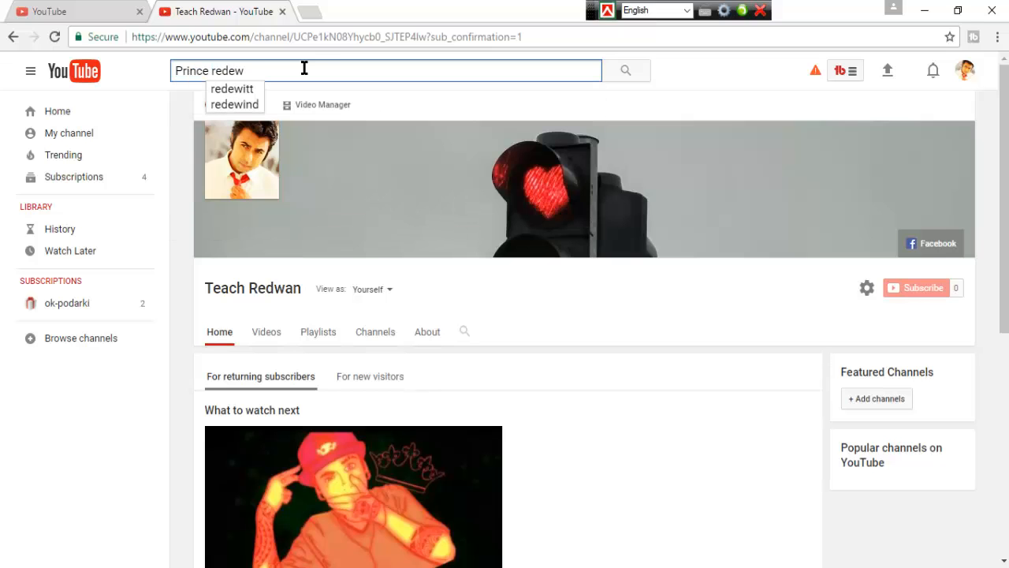
type("i")
key("BackSpace")
key("BackSpace")
key("BackSpace")
type("wan")
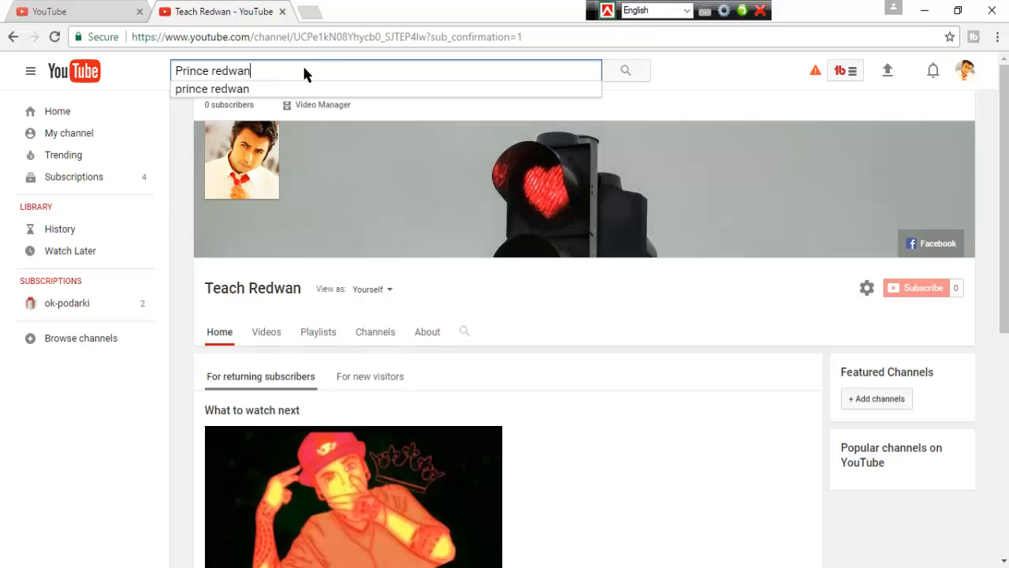
key("Return")
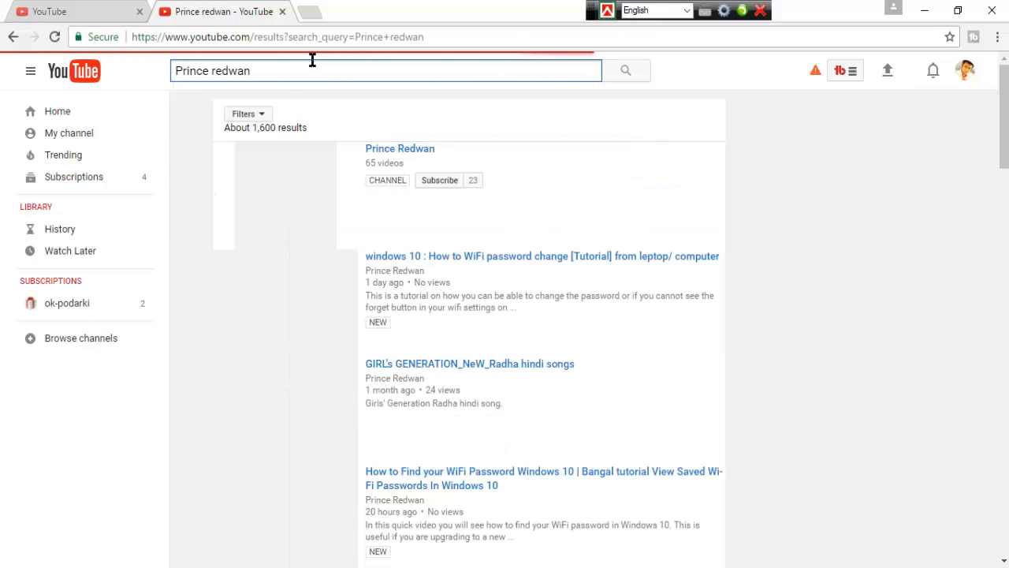
Open the matching channel from the search results, pause its featured video, and check the subscribe link in Notepad
left_click(471, 145)
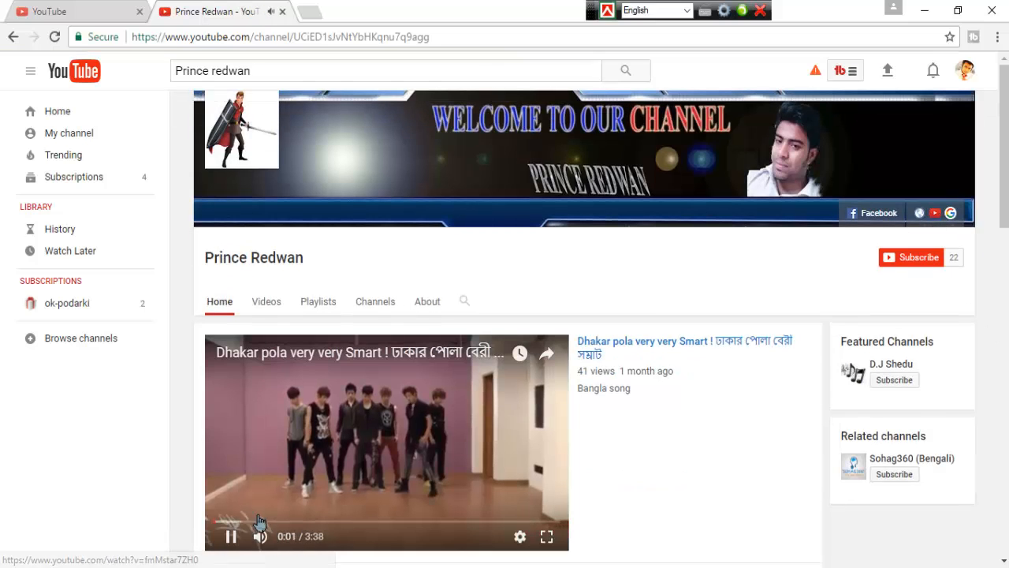
left_click(231, 536)
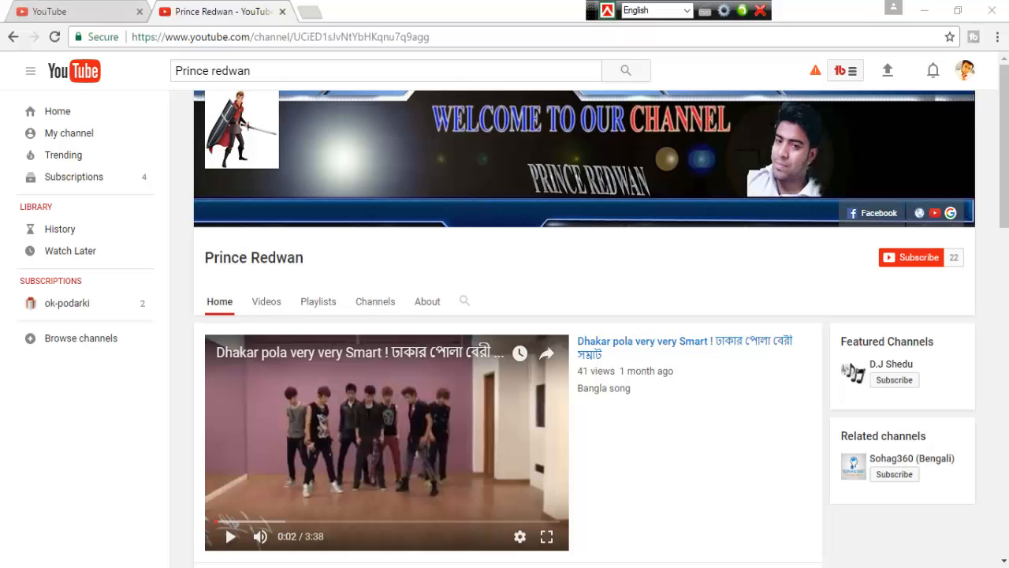
left_click(355, 567)
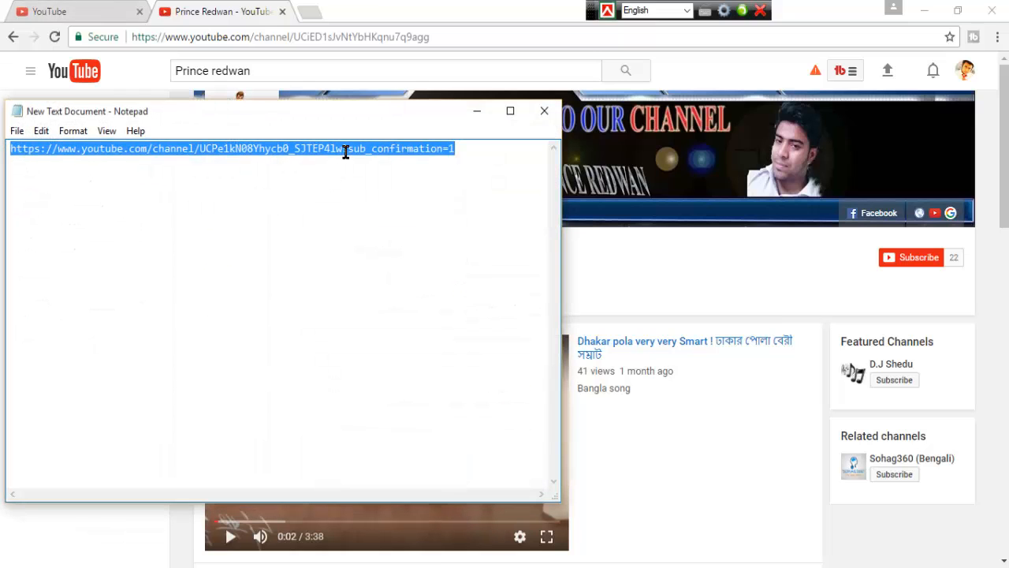
left_click(355, 567)
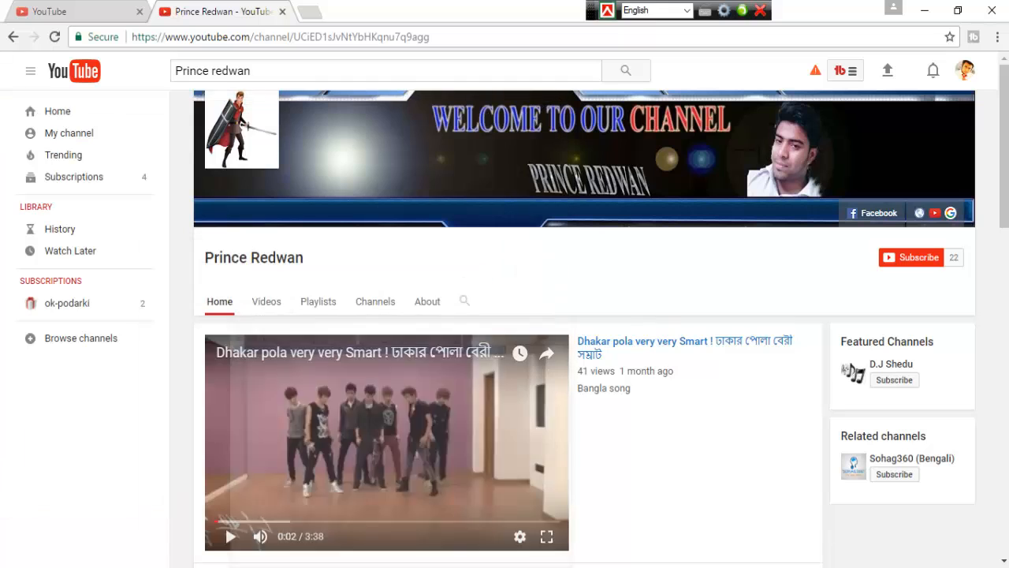
Go from the advanced account settings to the user's own channel and open its channel art links for editing
left_click(86, 8)
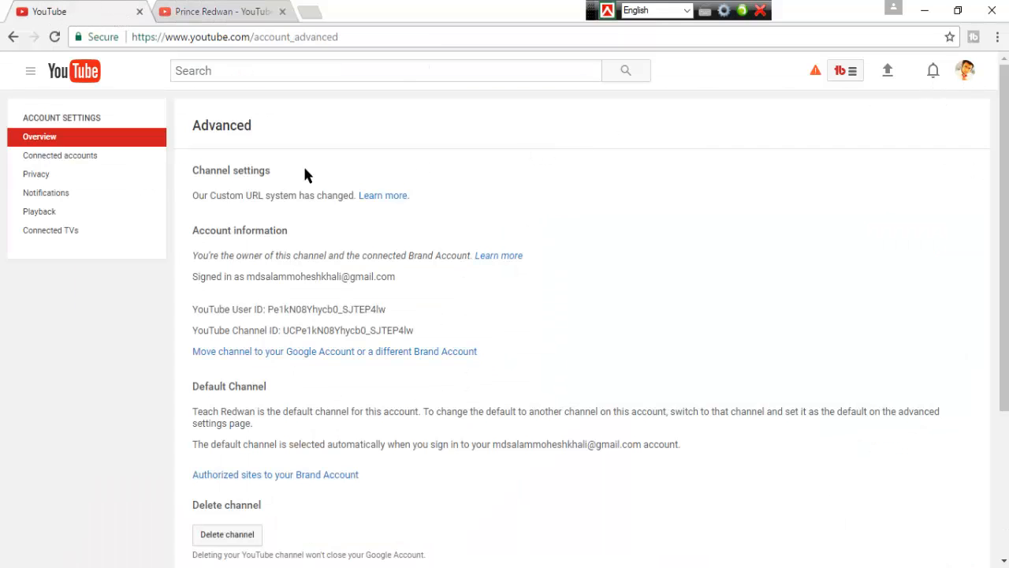
left_click(30, 73)
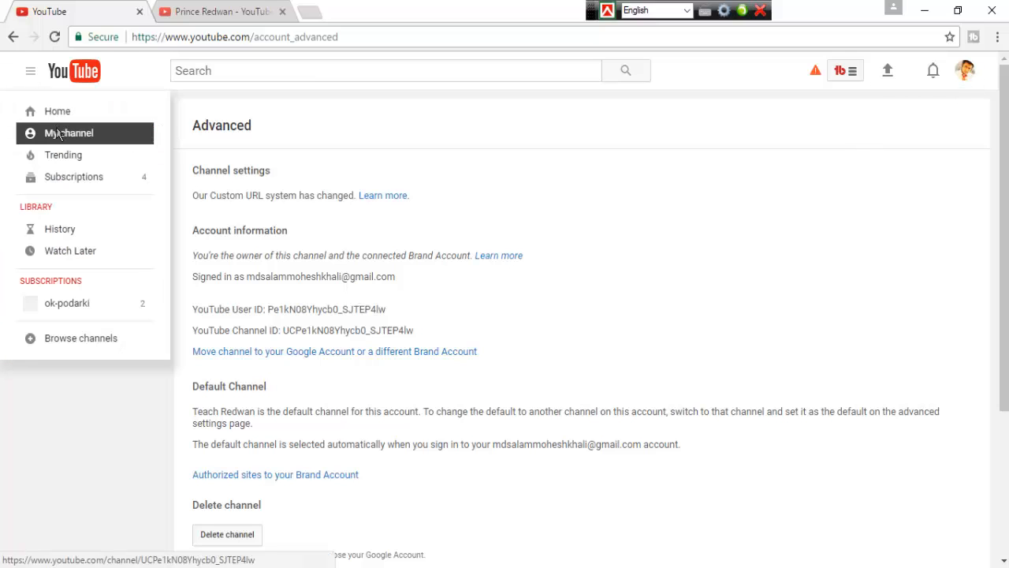
left_click(56, 134)
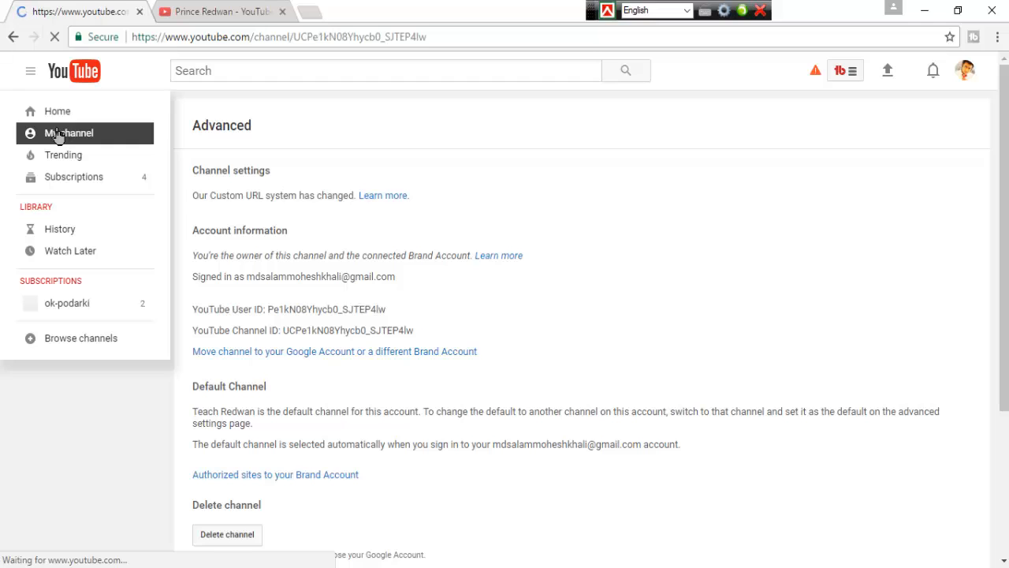
scroll(888, 423, "down", 1)
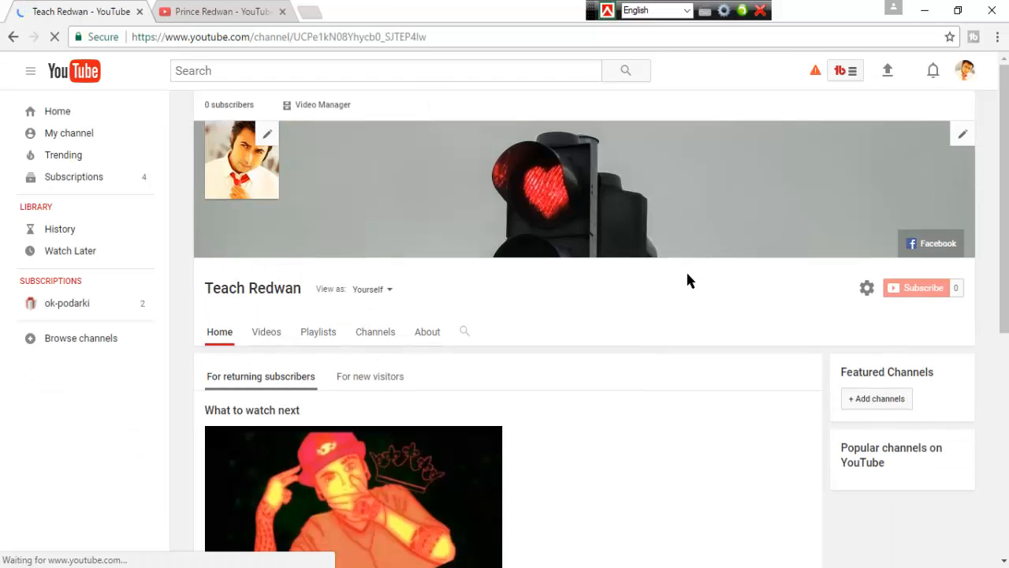
left_click(965, 141)
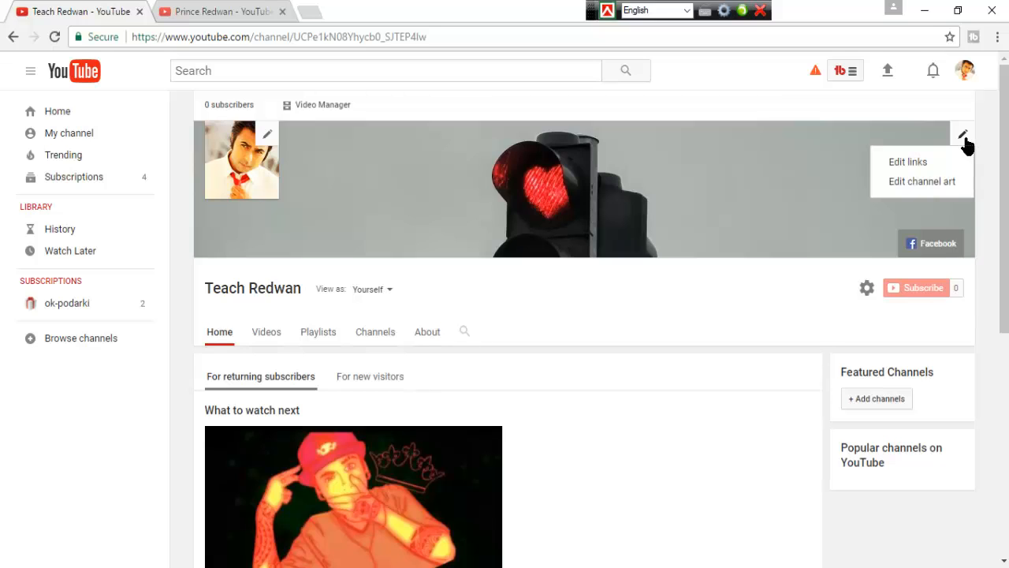
left_click(907, 163)
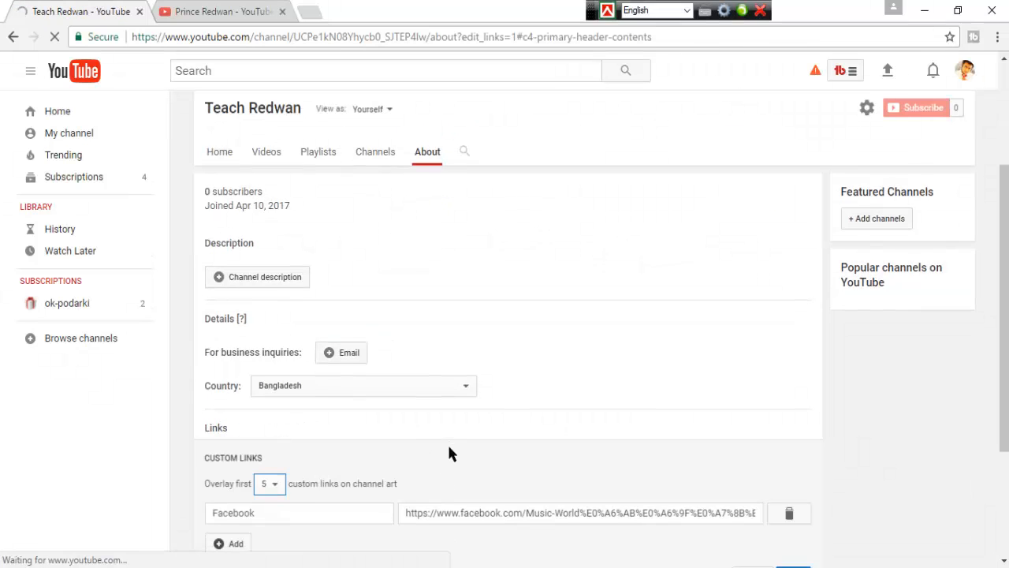
Add a second custom link below Facebook and paste the channel's subscribe link ending in "?sub_confirmation=1" as its URL
scroll(447, 446, "down", 2)
left_click(232, 394)
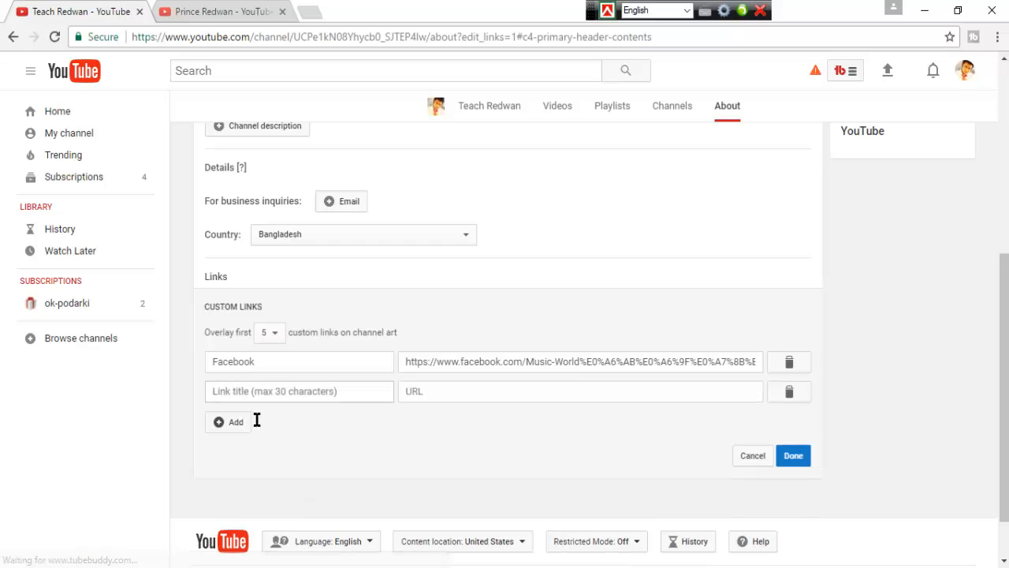
left_click(427, 395)
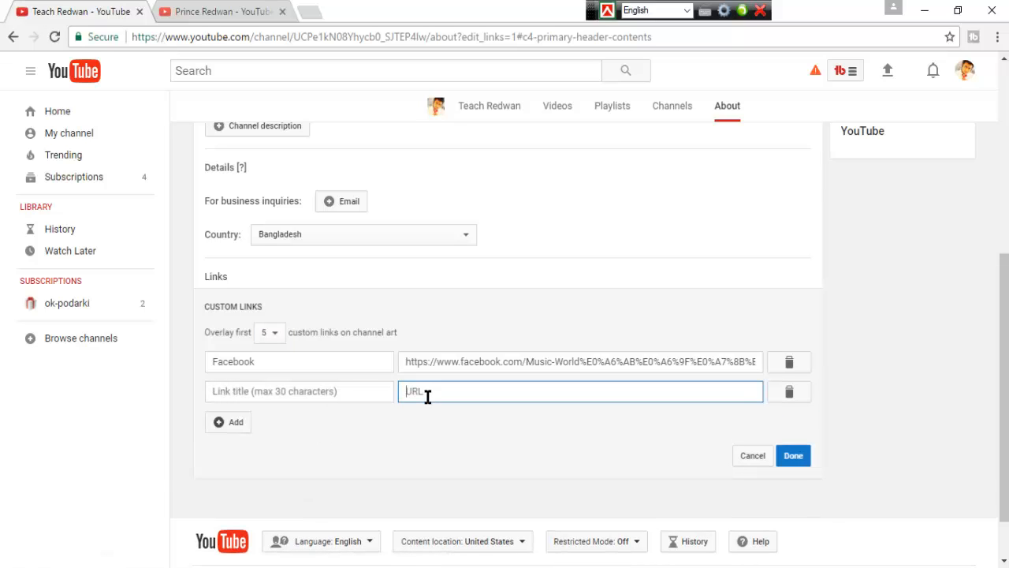
type("https://www.youtube.com/channel/UCPe1kN08Yhycb0_SJTEP4lw?sub_confirmation=1")
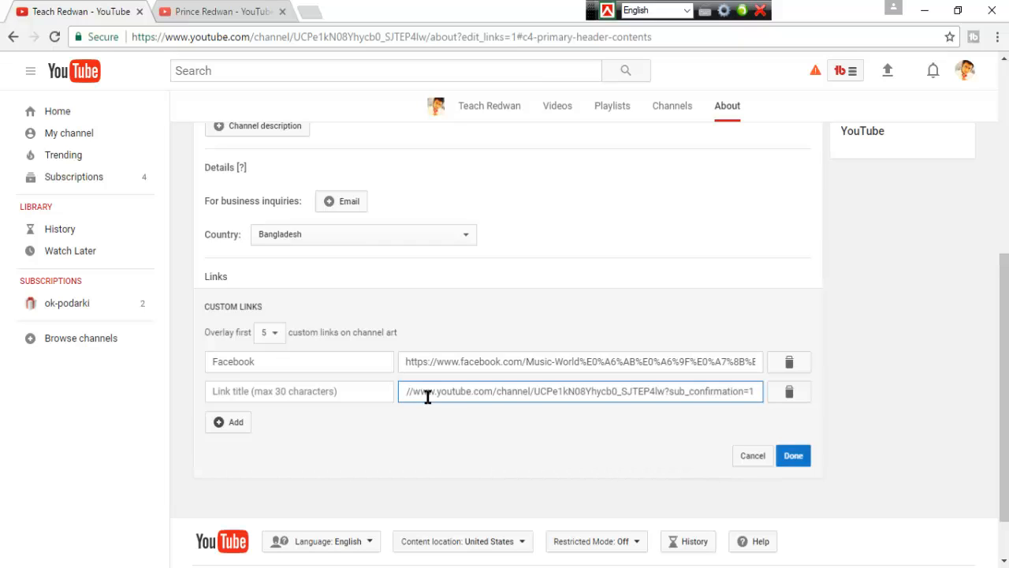
Title the new custom link "my Youtube" and save the custom links
left_click(280, 392)
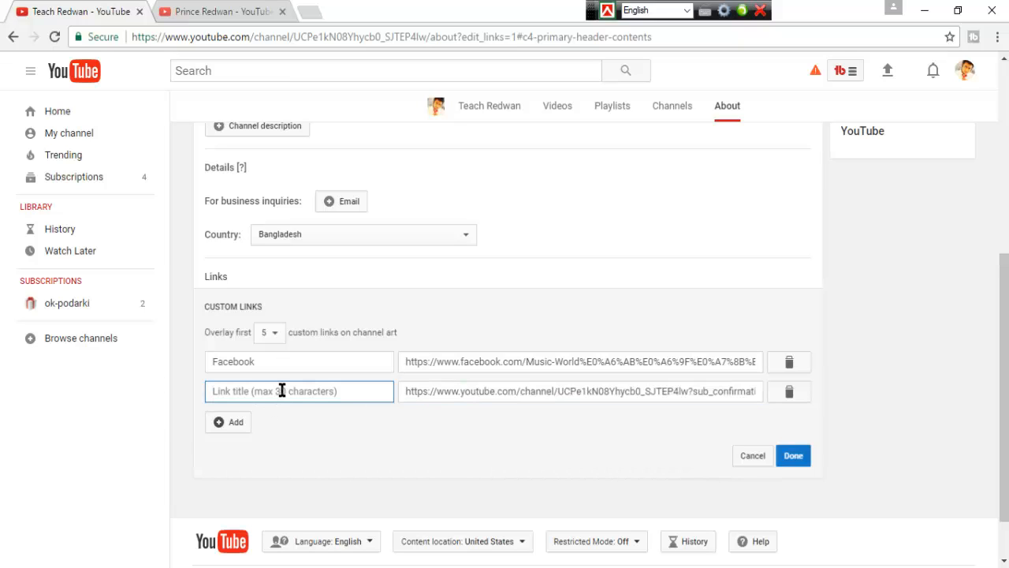
type("Y")
key("BackSpace")
key("BackSpace")
key("BackSpace")
type("my Youtube")
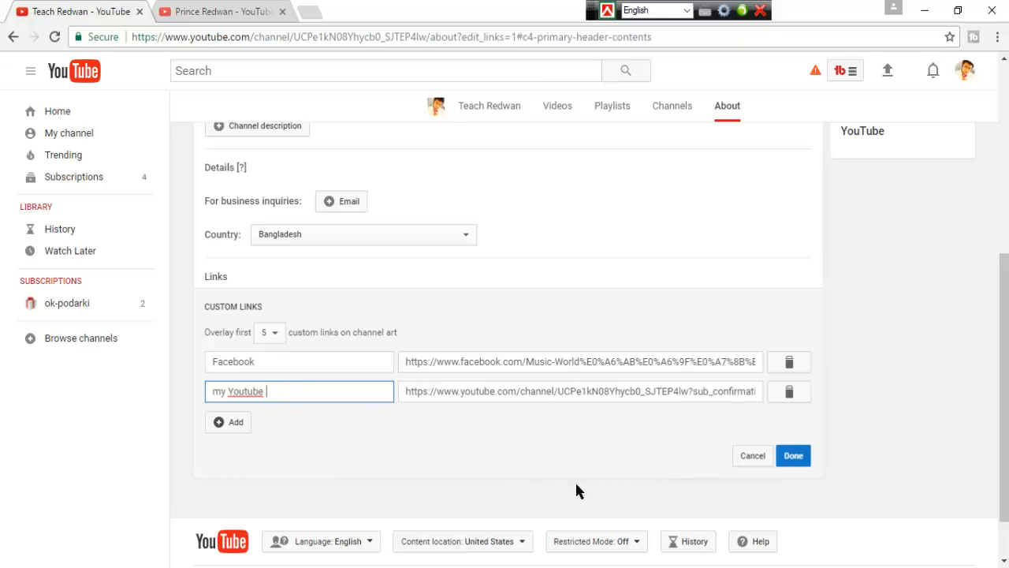
left_click(794, 455)
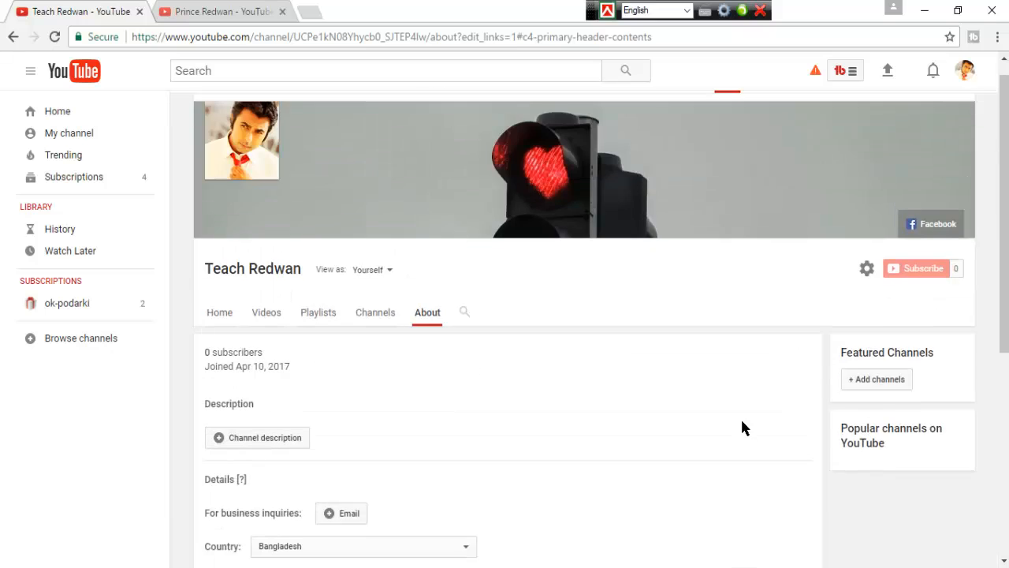
Reload the channel's About page and open the new YouTube link on the channel art to test it
scroll(741, 428, "down", 5)
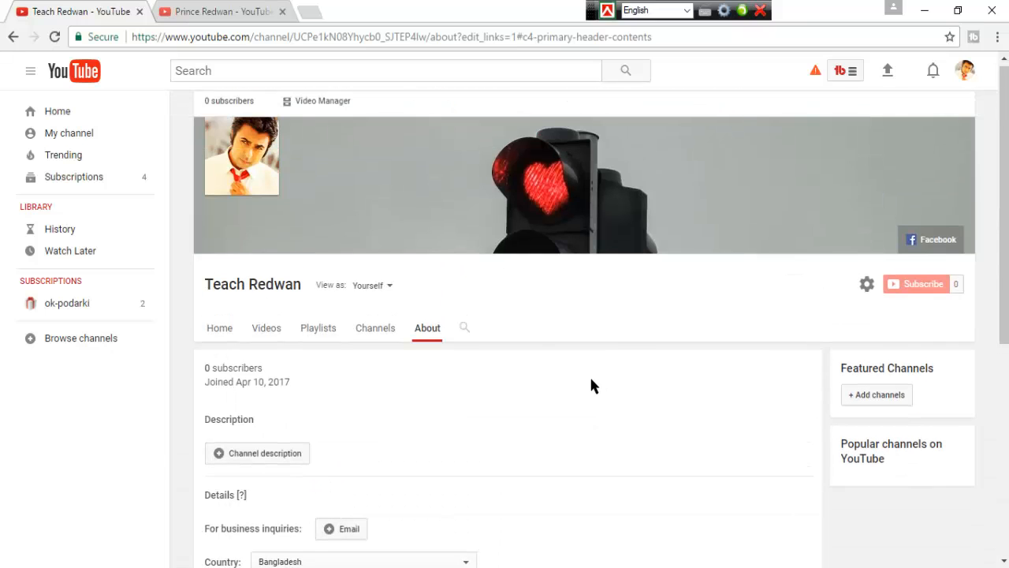
left_click(56, 37)
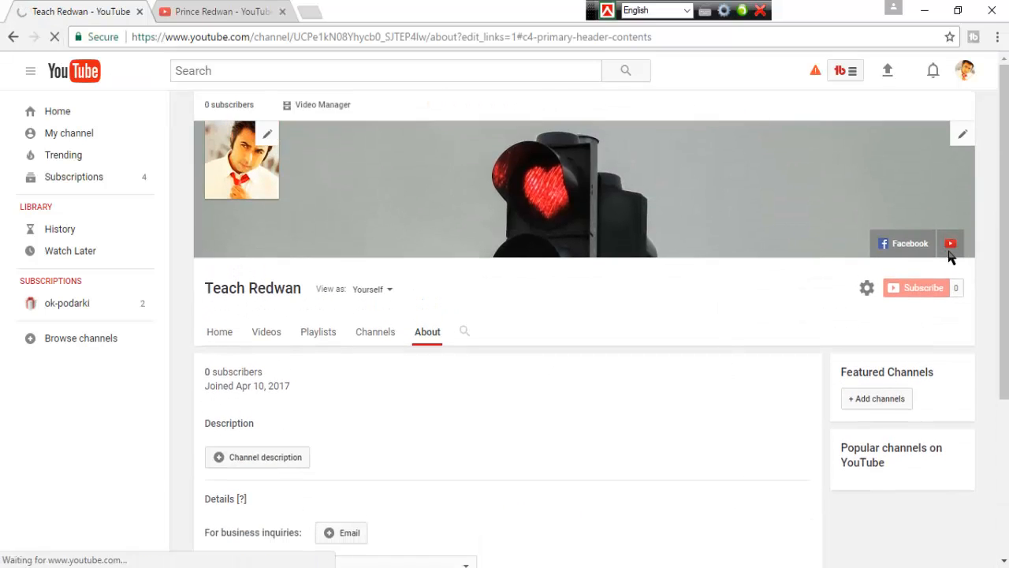
scroll(725, 278, "up", 5)
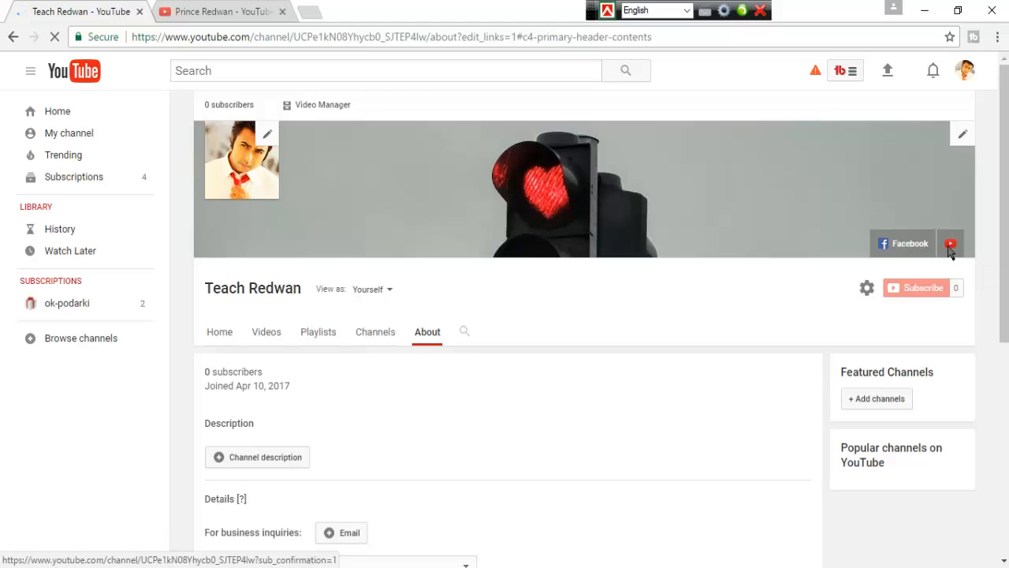
left_click(950, 246)
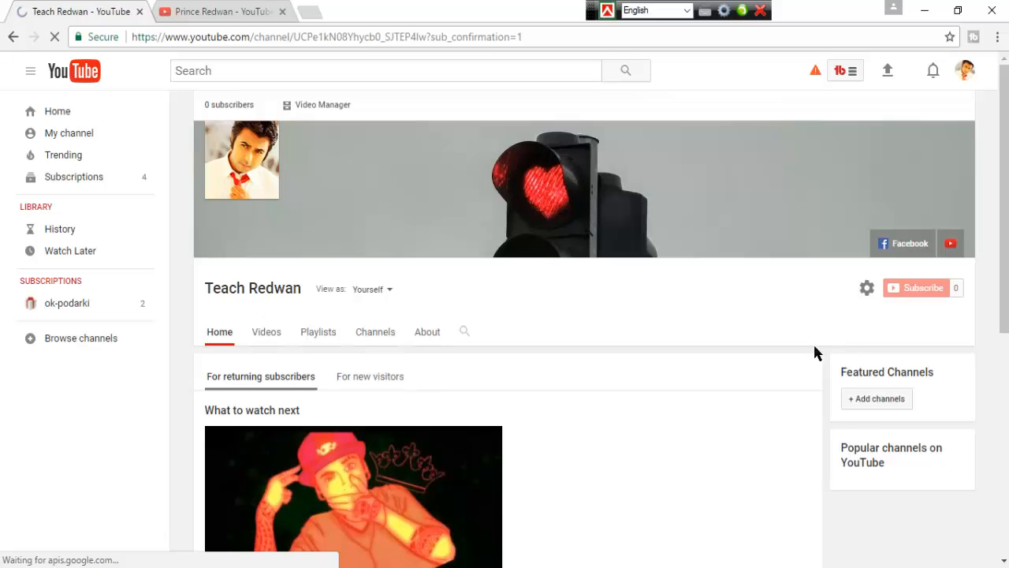
Look over the channel home page and test the YouTube link on the channel art again
scroll(592, 402, "down", 3)
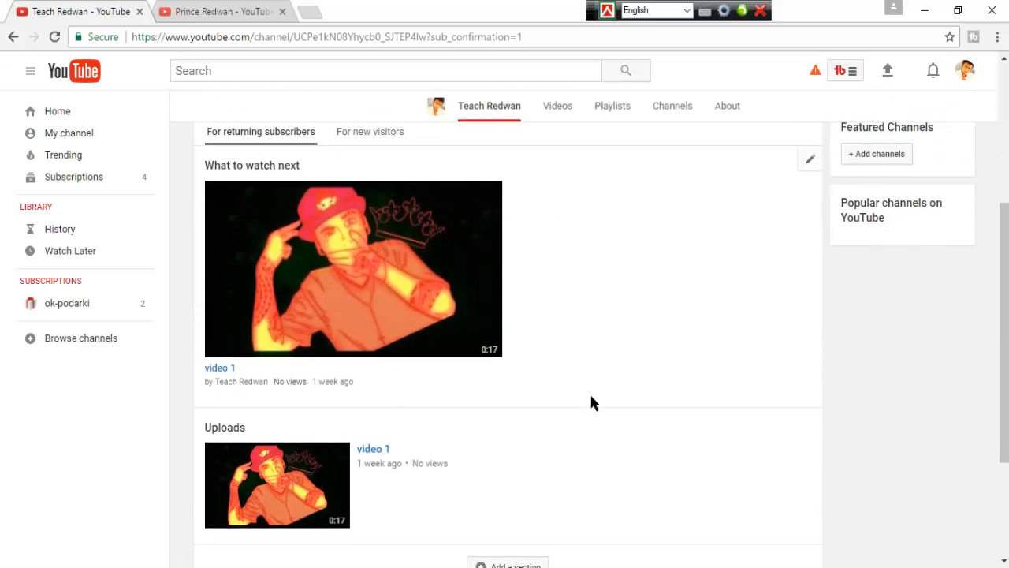
scroll(592, 402, "down", 2)
scroll(592, 402, "up", 5)
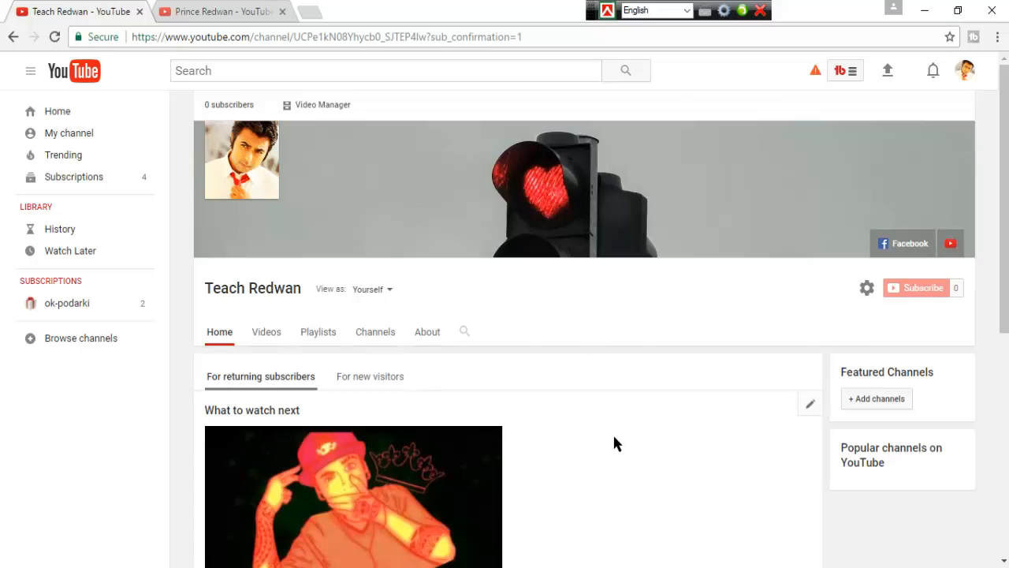
left_click(951, 246)
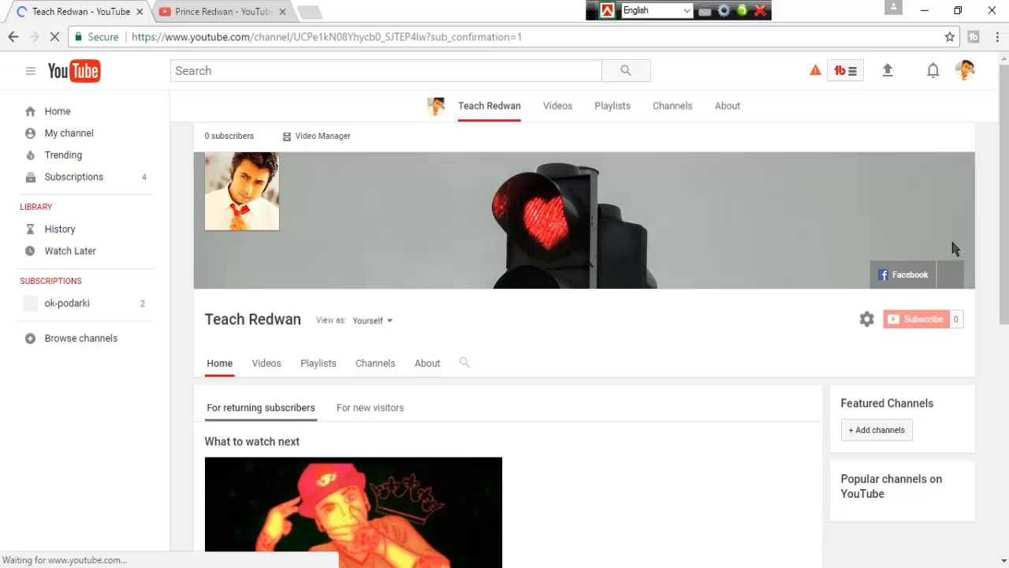
Select the complete subscribe-link address of the opened page and review the channel home page
left_click(547, 36)
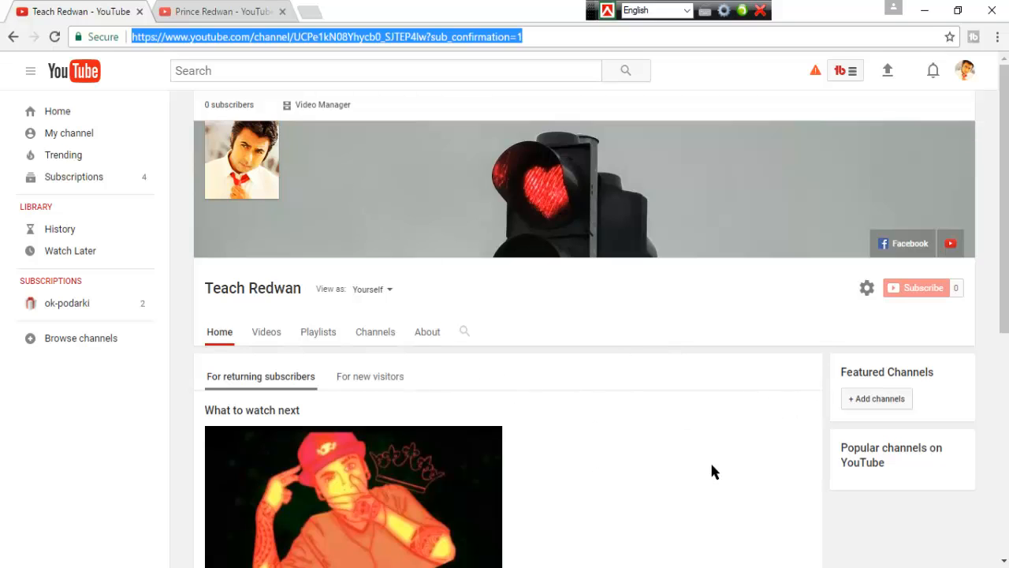
scroll(500, 404, "down", 5)
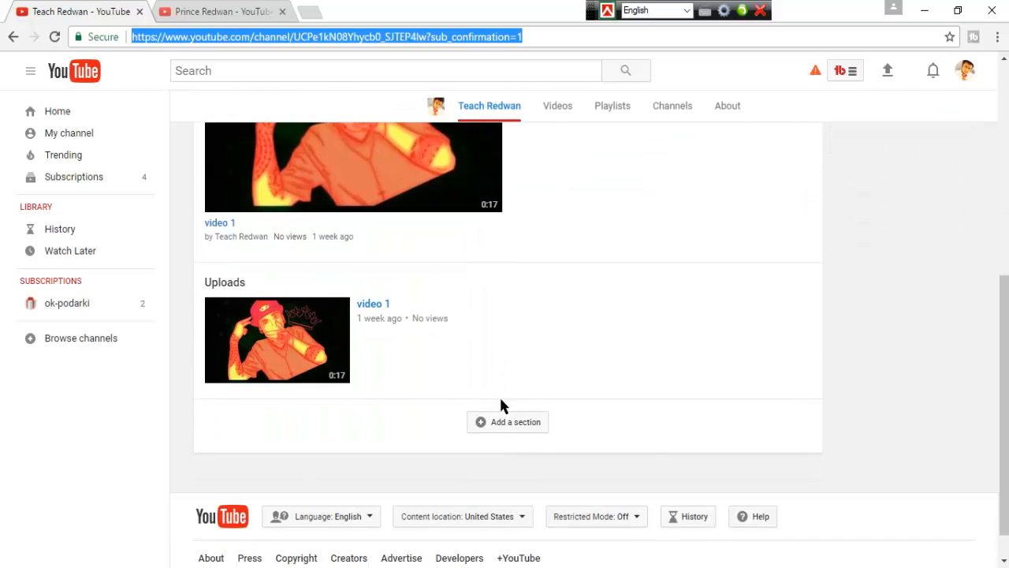
scroll(500, 400, "up", 4)
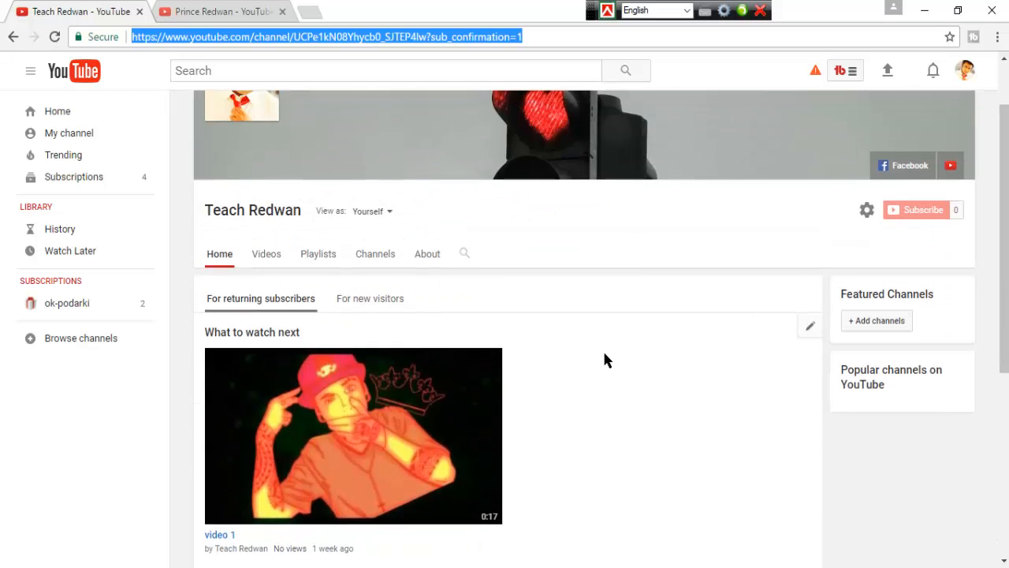